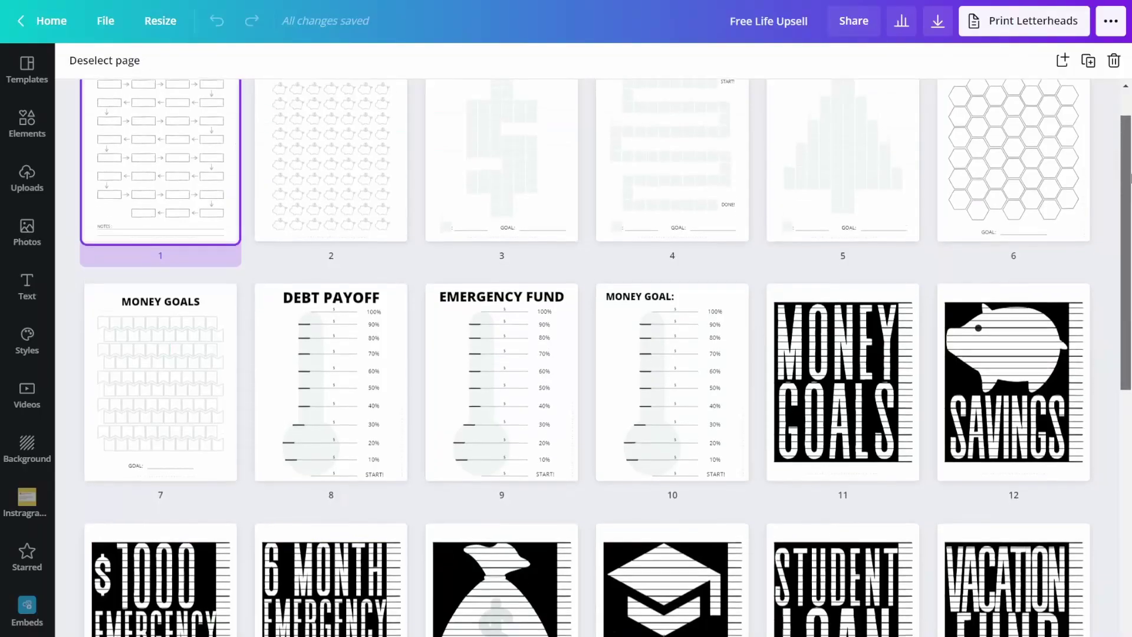
scroll(590, 353, "down", 3)
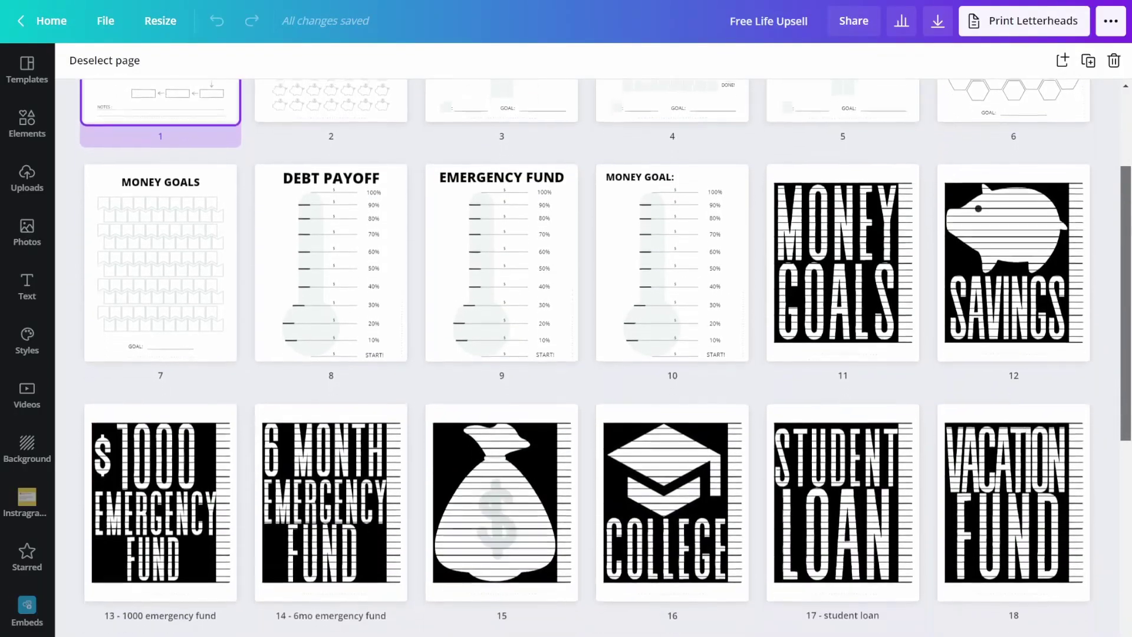
scroll(1123, 376, "down", 5)
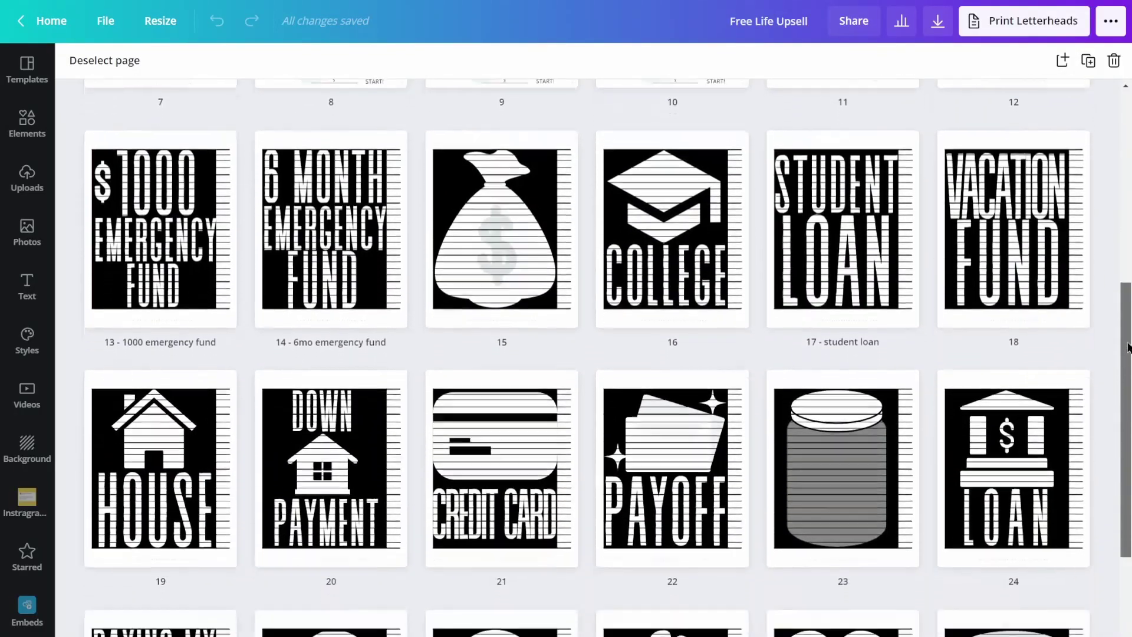
scroll(1123, 376, "down", 2)
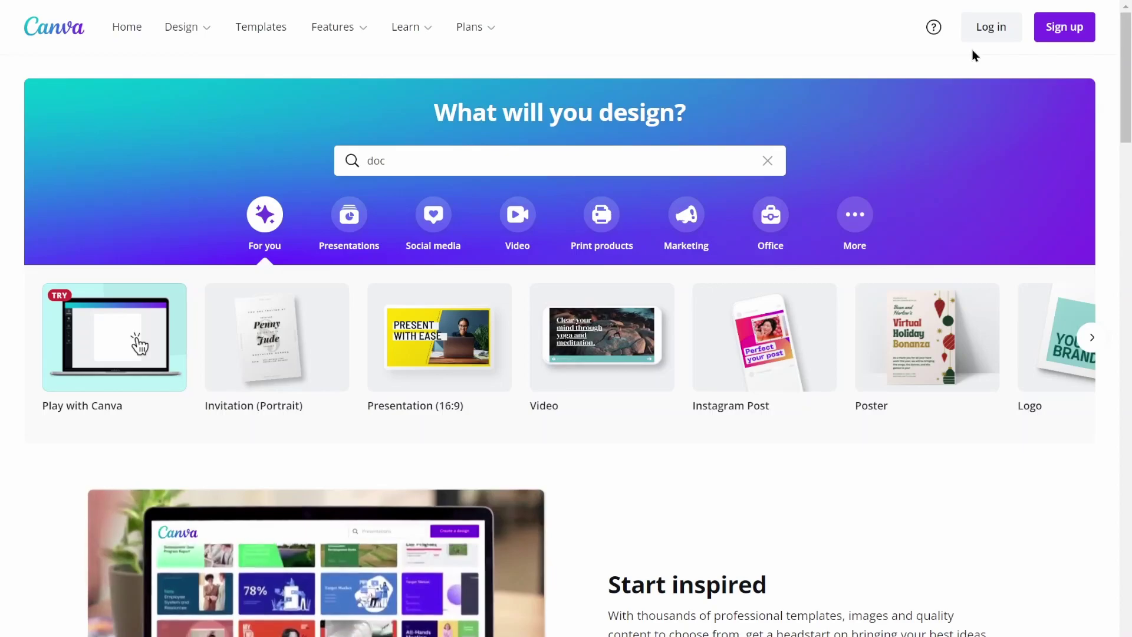
- Create a blank US Letter Document and collapse the template pane
left_click(618, 155)
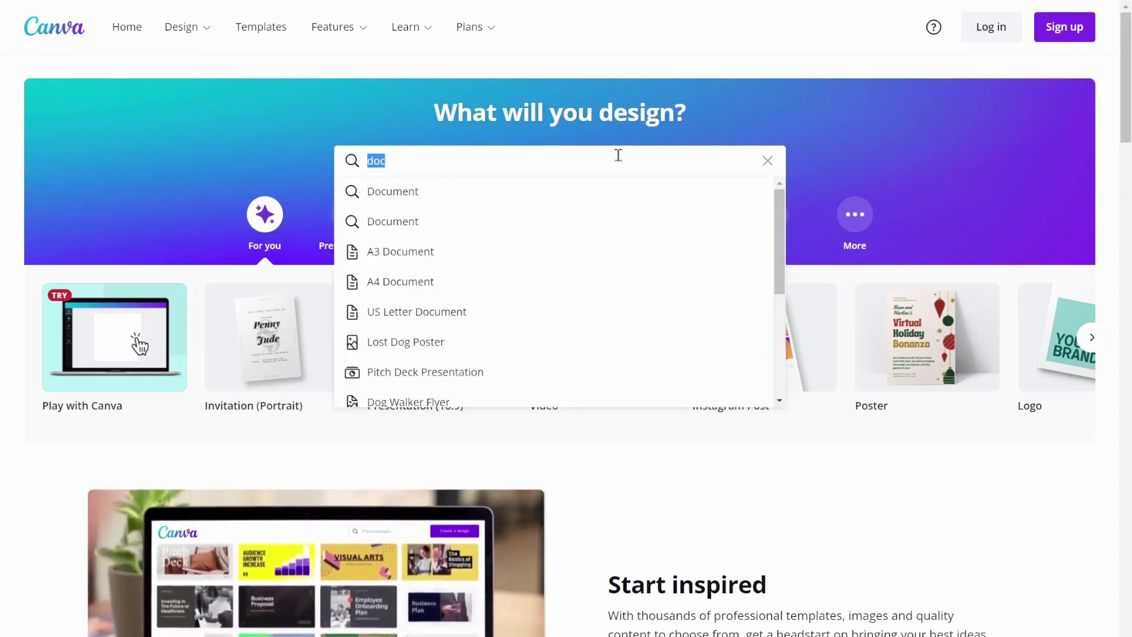
left_click(448, 312)
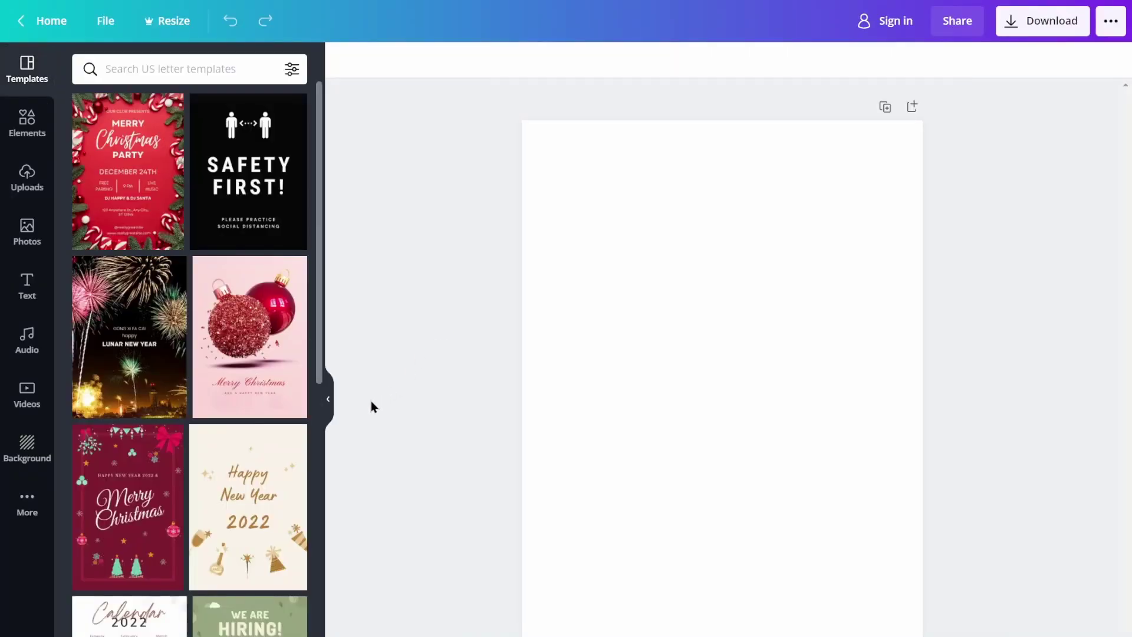
left_click(328, 399)
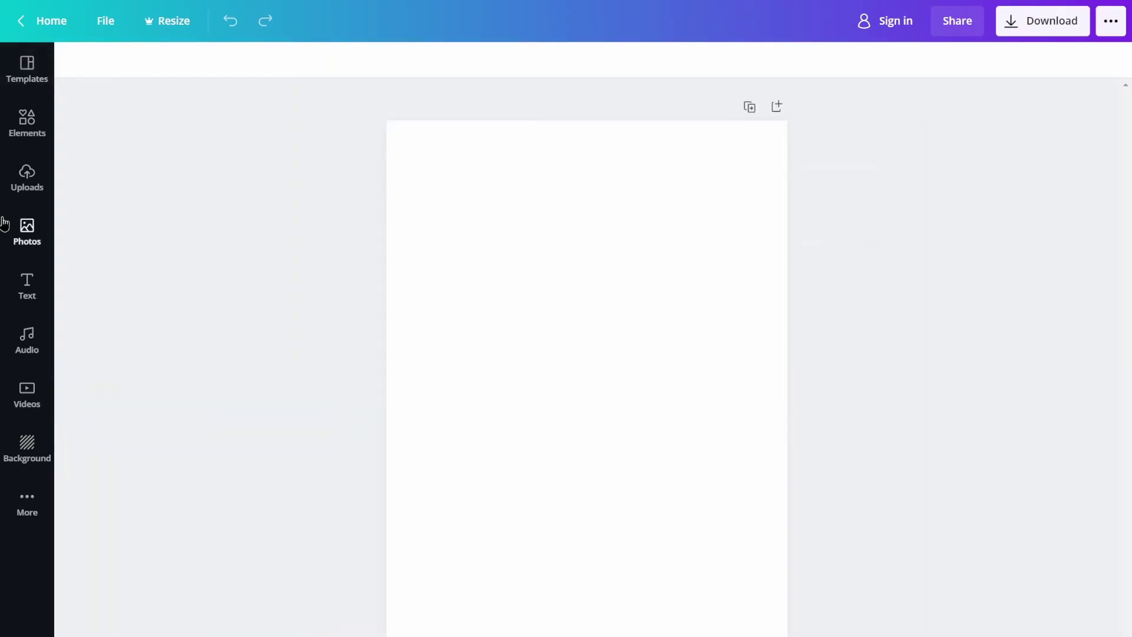
- Search the elements for "coin" and add the outlined round dollar coin graphic to the page
left_click(33, 137)
left_click(229, 73)
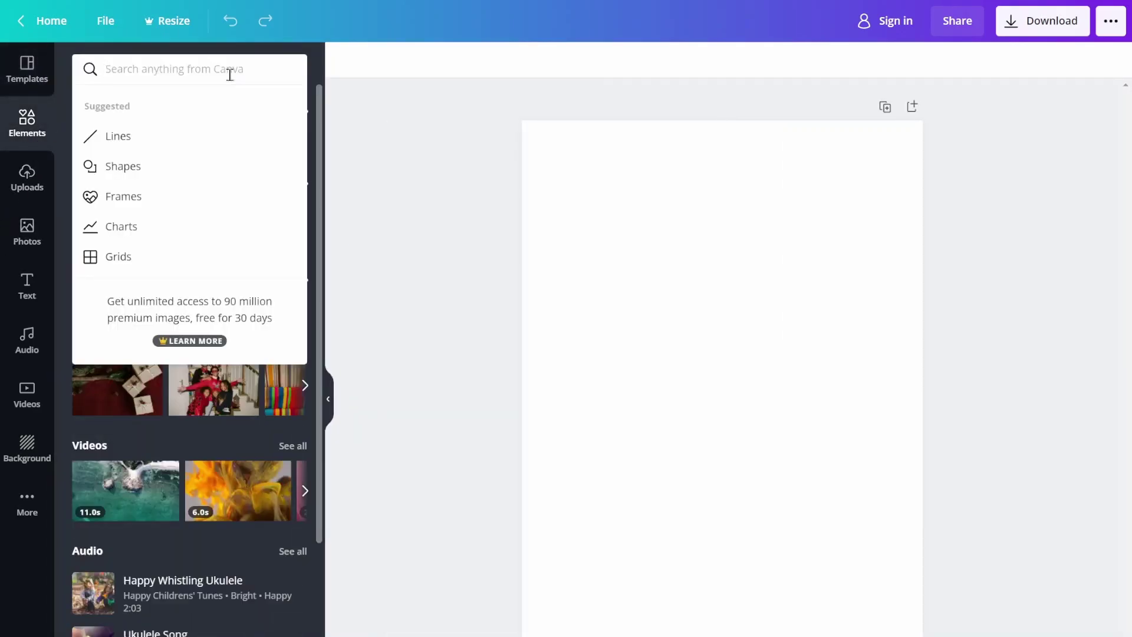
type("coin")
key("Return")
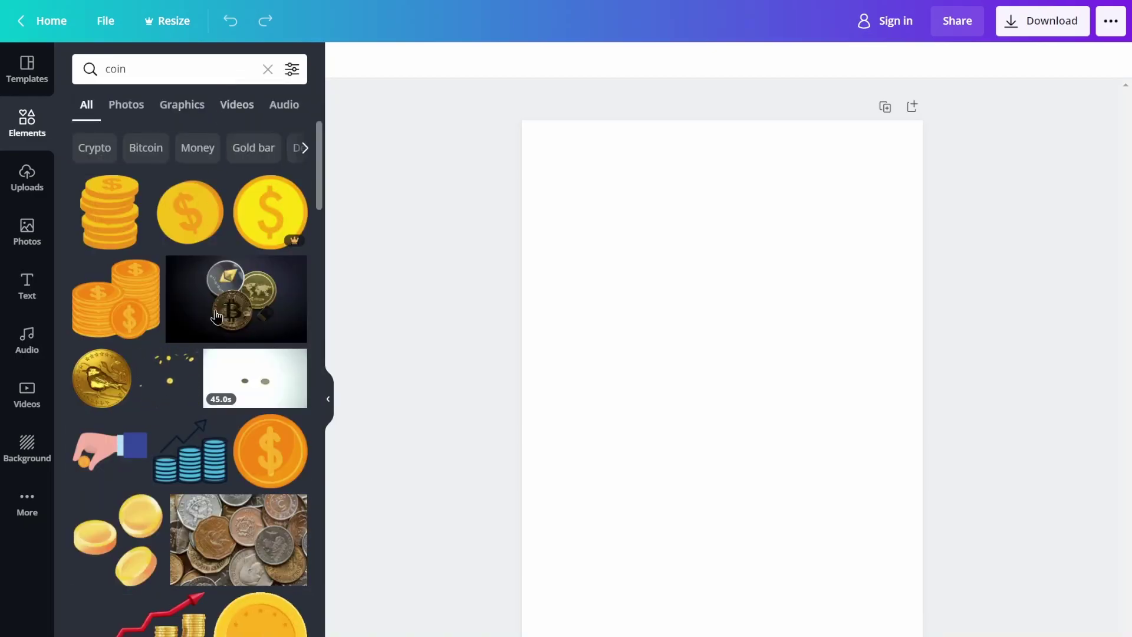
scroll(222, 406, "down", 3)
scroll(223, 411, "down", 5)
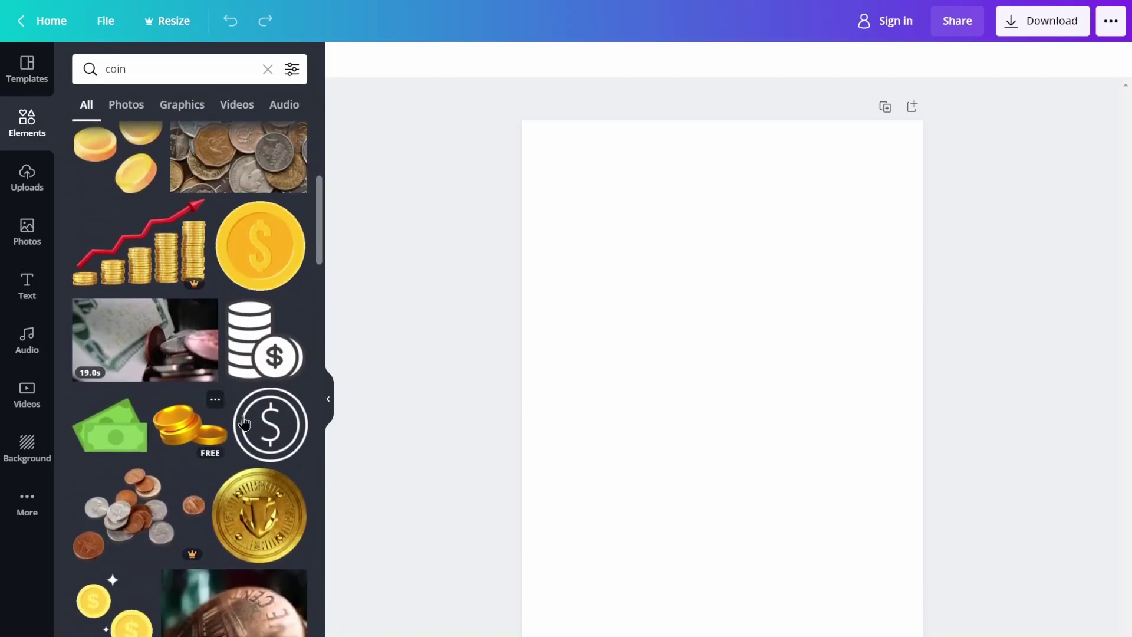
left_click(246, 421)
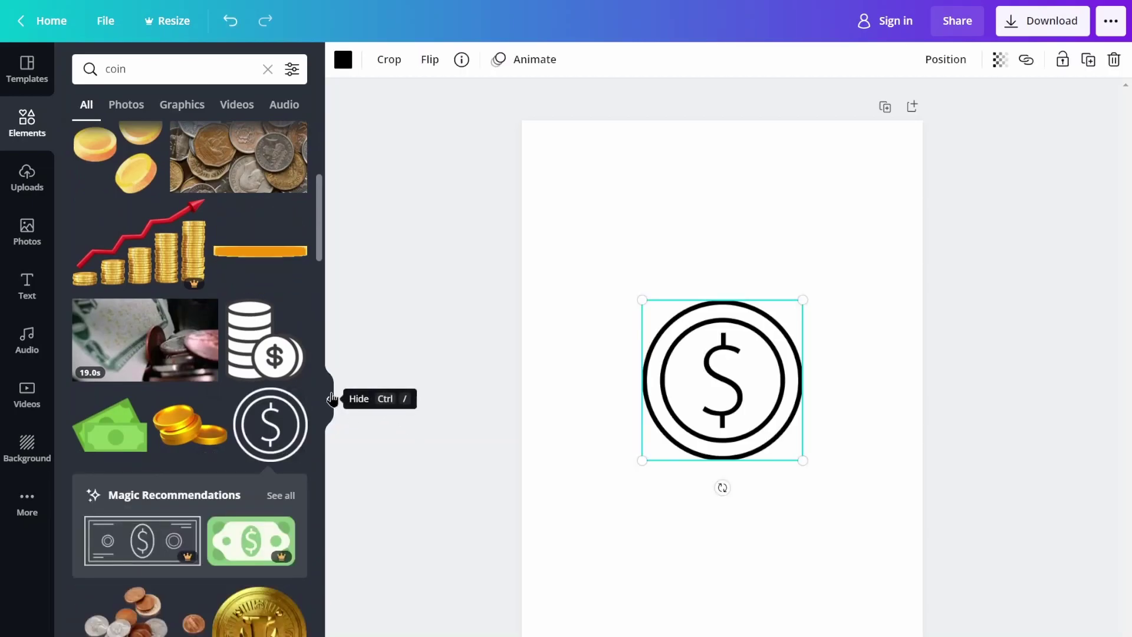
left_click(331, 399)
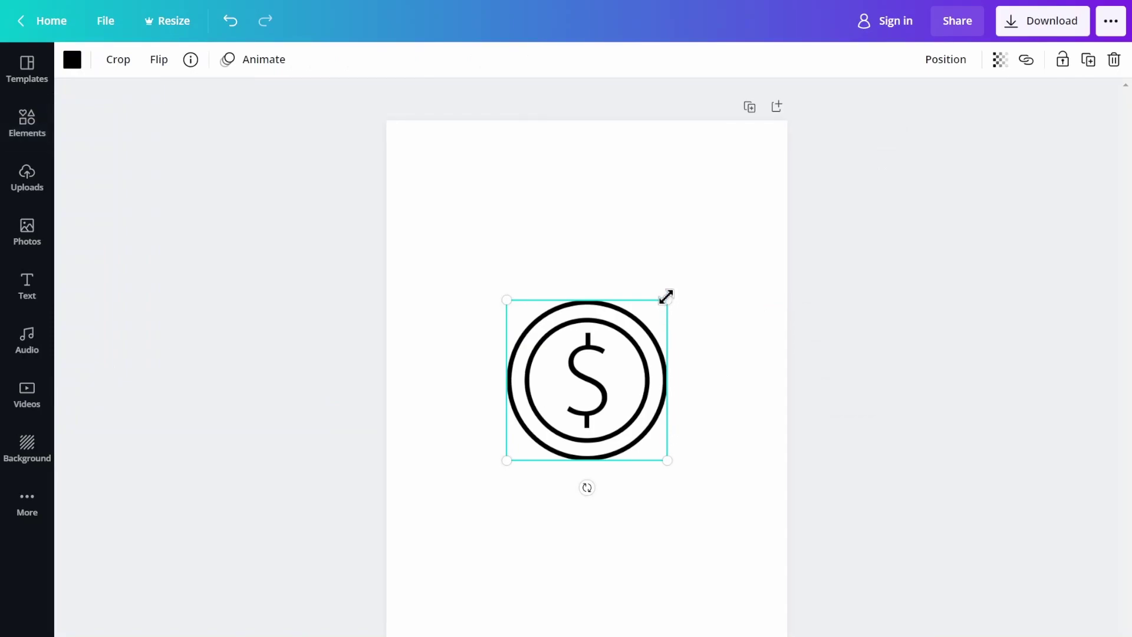
- Shrink the coin to a small icon and place it in the upper-left part of the page
left_click_drag(666, 302, 477, 320)
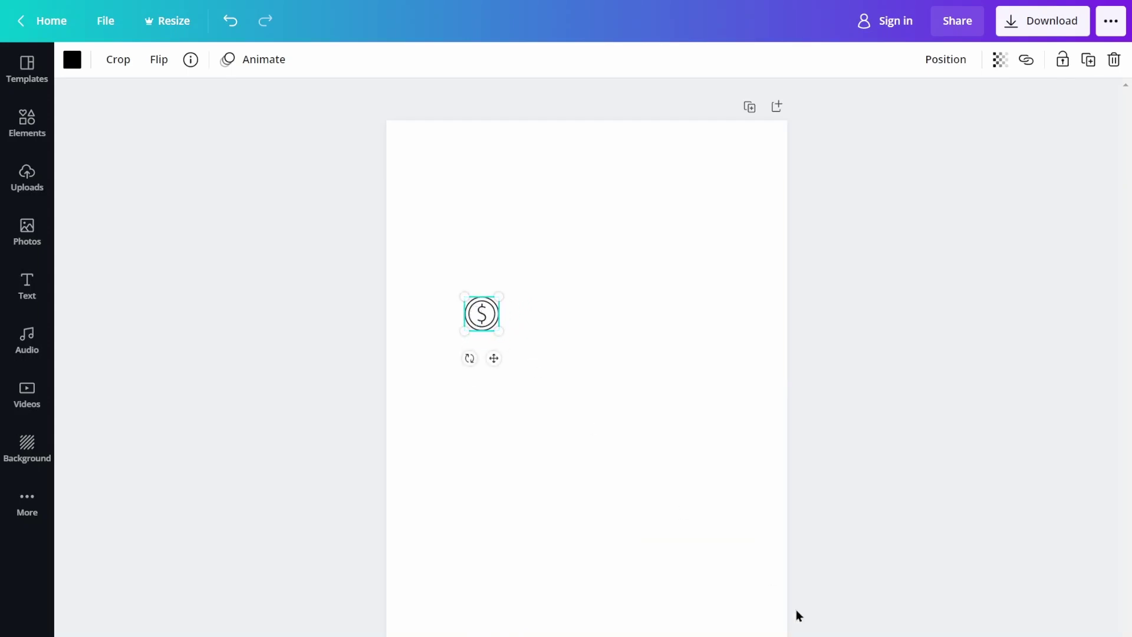
key("ctrl+plus")
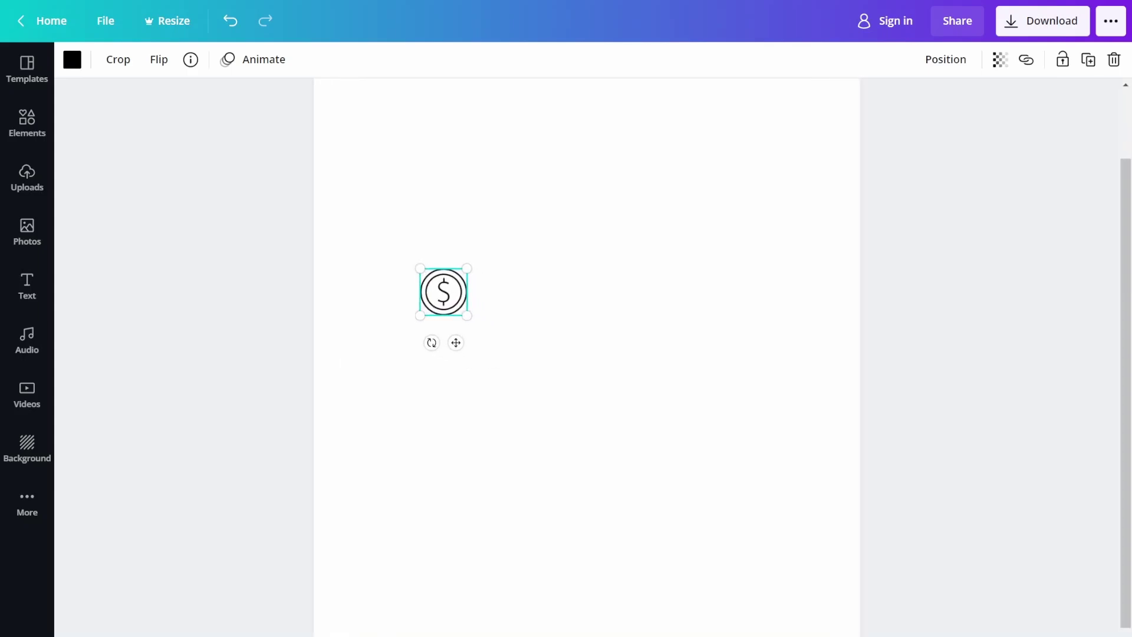
scroll(574, 373, "up", 1)
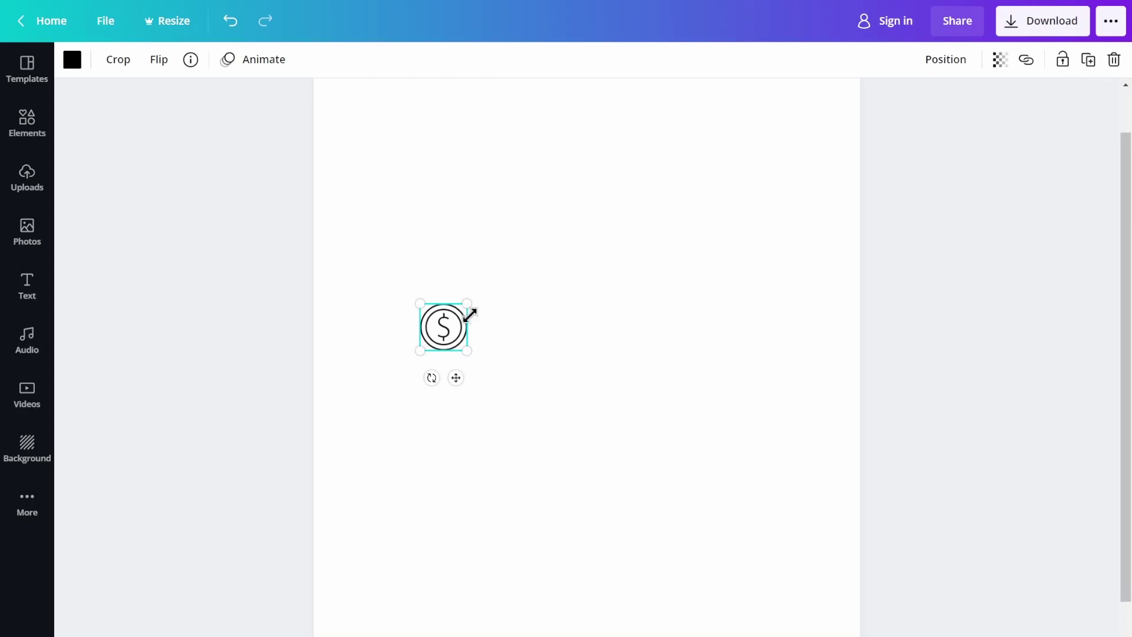
left_click_drag(446, 329, 433, 286)
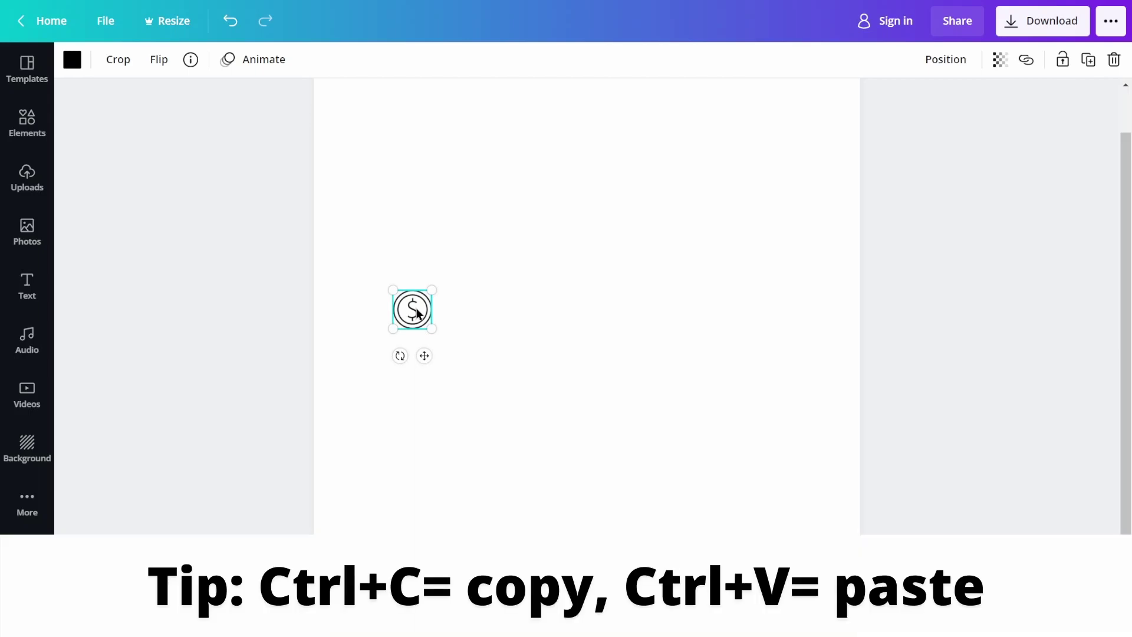
- Paste a copy of the coin and line it up directly to the right of the first one
key("ctrl+v")
left_click_drag(435, 328, 458, 319)
left_click(530, 337)
- Duplicate the pair of coins and place the copy beside it, forming an evenly spaced row of four
left_click_drag(530, 337, 375, 271)
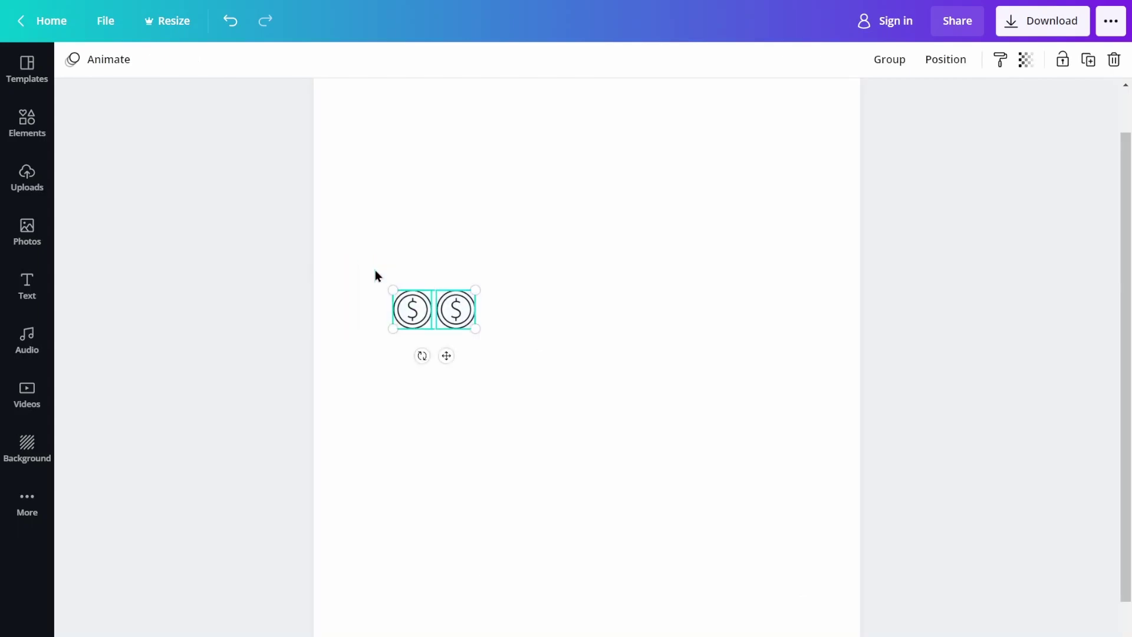
left_click(375, 270)
left_click_drag(375, 270, 545, 316)
key("ctrl+d")
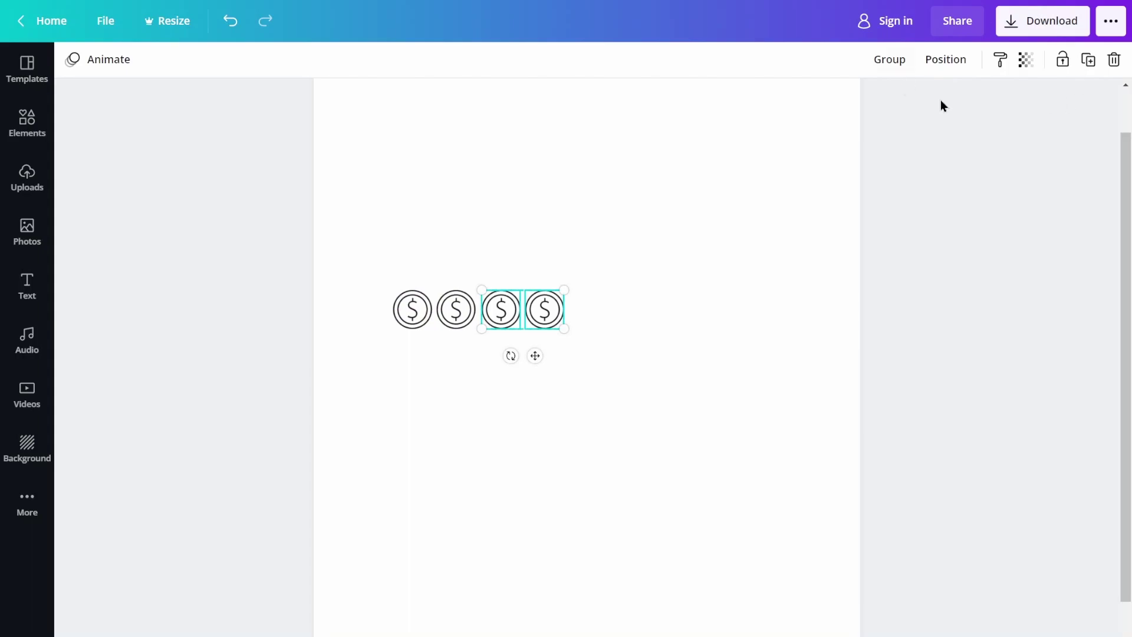
key("shift+Left")
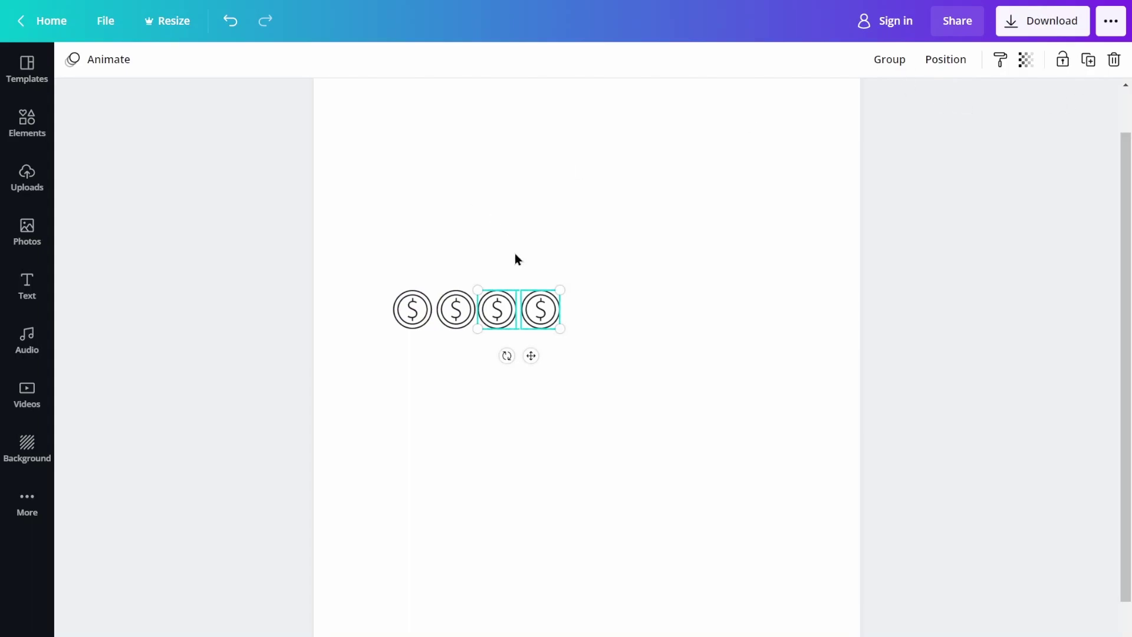
key("shift+Right")
- Duplicate the four coins and align the copy at the row's right end to make eight coins
left_click(603, 292)
left_click_drag(638, 352, 372, 279)
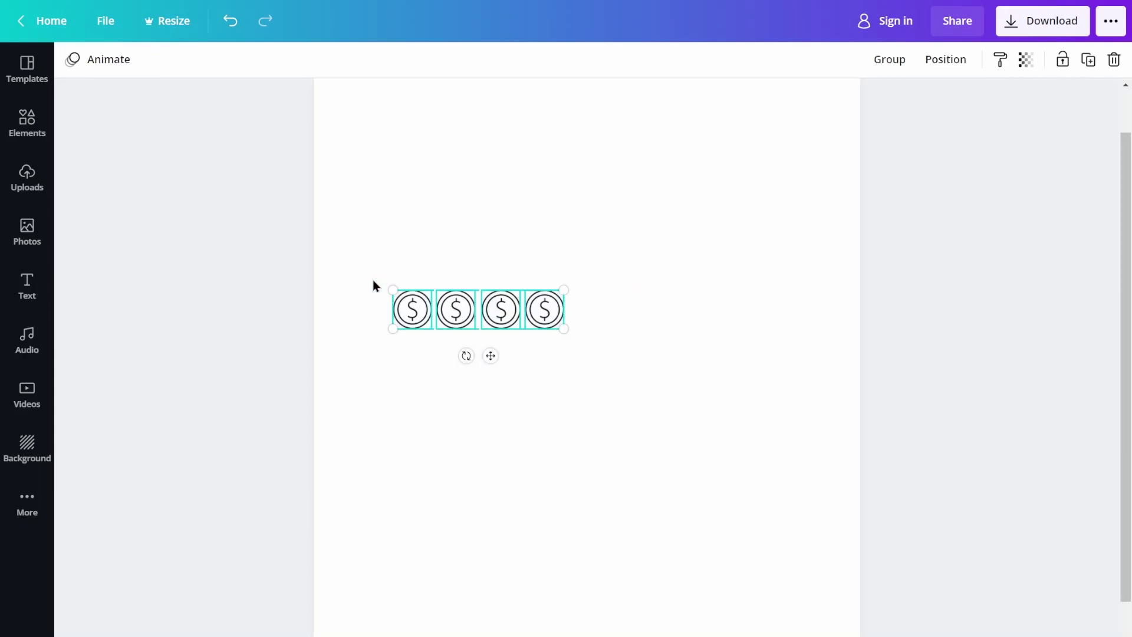
key("ctrl+d")
left_click_drag(468, 320, 637, 308)
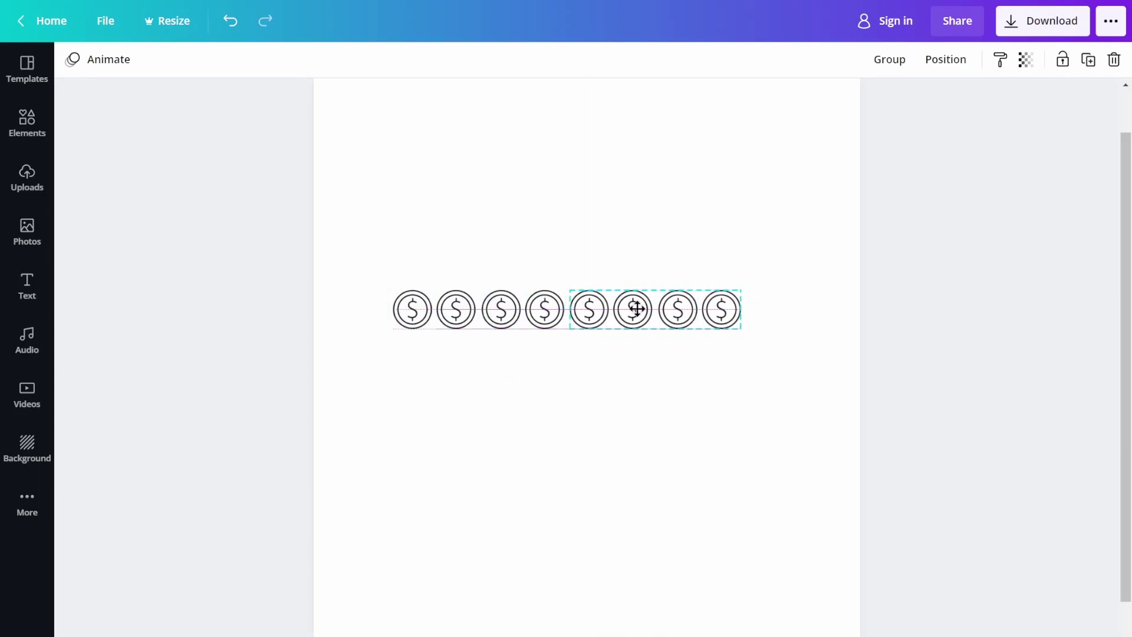
left_click(543, 255)
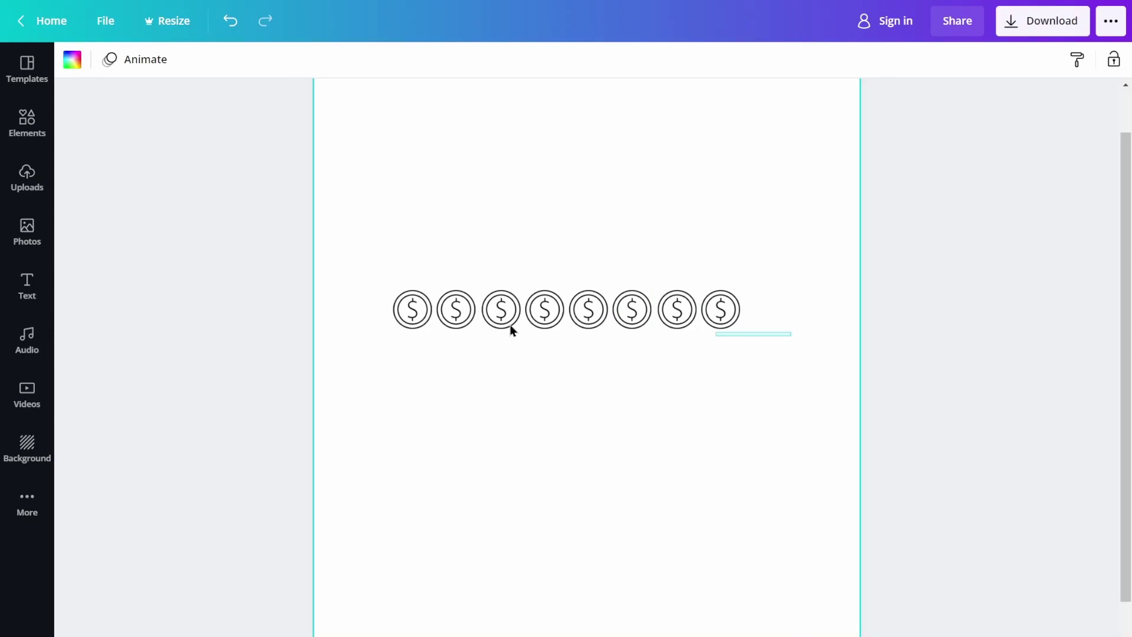
- Extend the row to eleven coins with another duplicate and move the whole row higher, centred across the page
key("ctrl+a")
key("ctrl+d")
left_click_drag(576, 323, 912, 311)
left_click(388, 240)
left_click_drag(361, 246, 968, 349)
left_click_drag(720, 326, 670, 235)
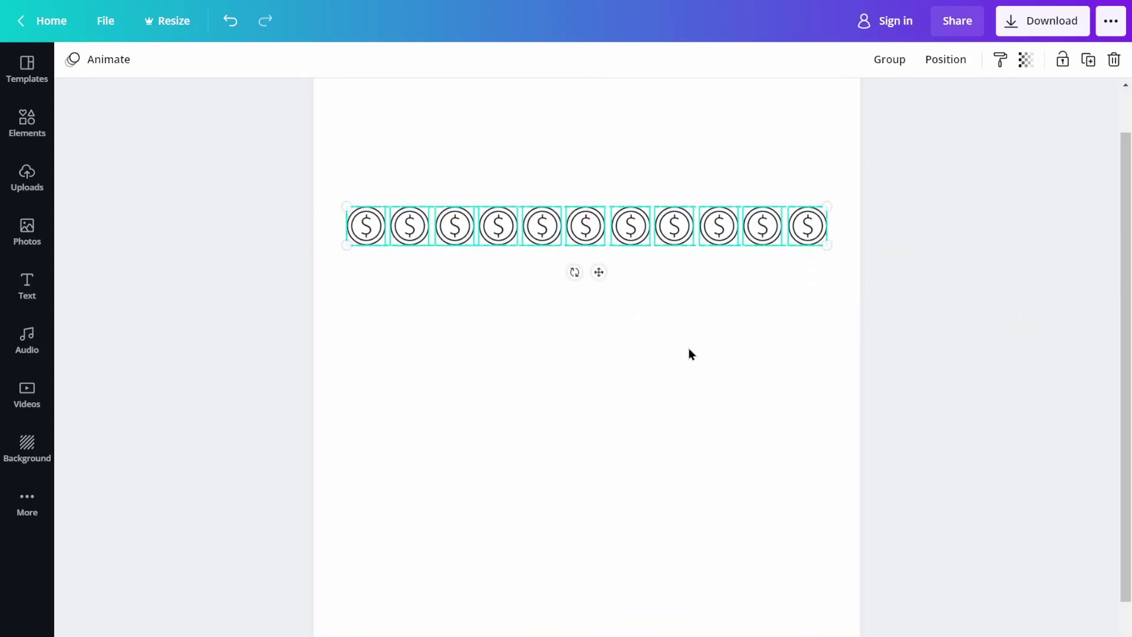
left_click(688, 349)
- Duplicate the row of eleven coins and align the copy directly below it as a second row
scroll(689, 349, "up", 2)
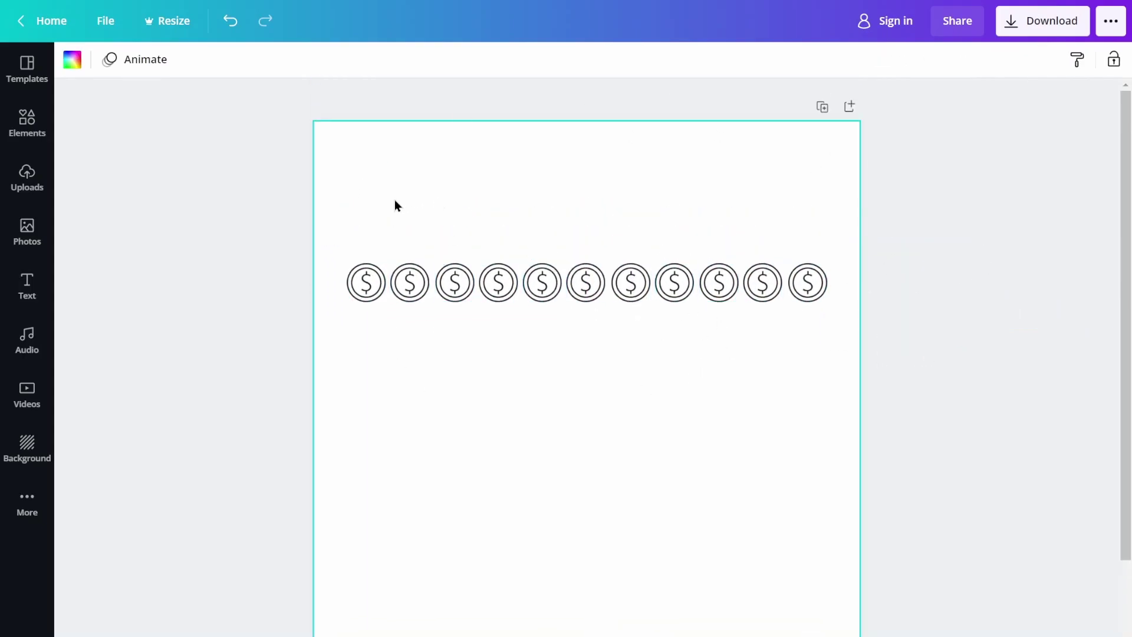
left_click_drag(325, 200, 897, 382)
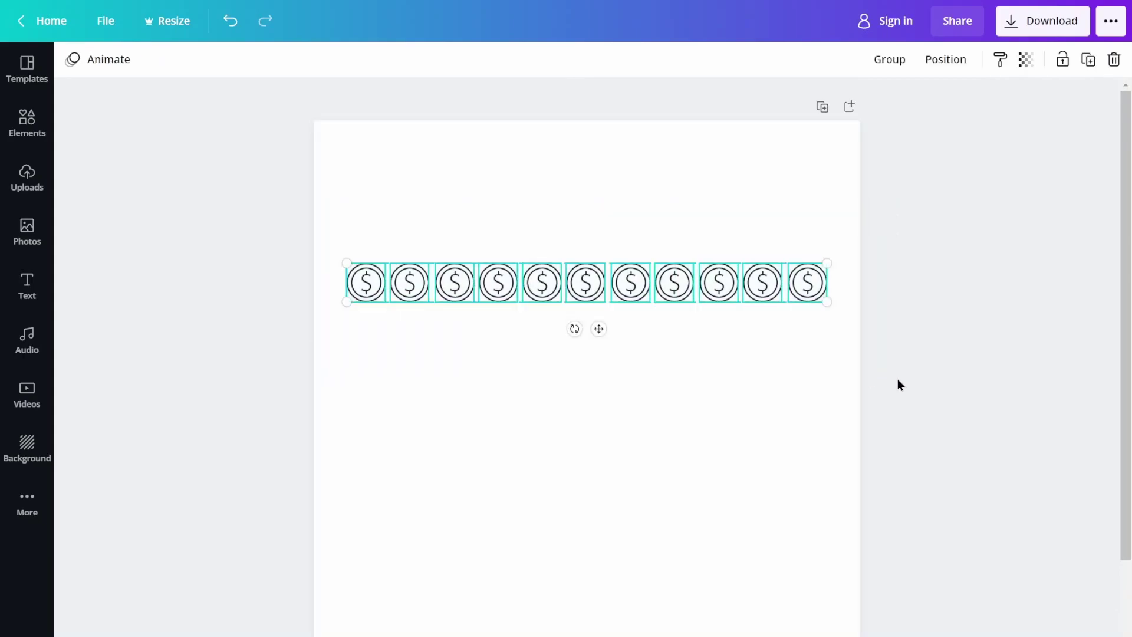
key("ctrl+d")
left_click_drag(679, 303, 670, 333)
left_click(345, 232)
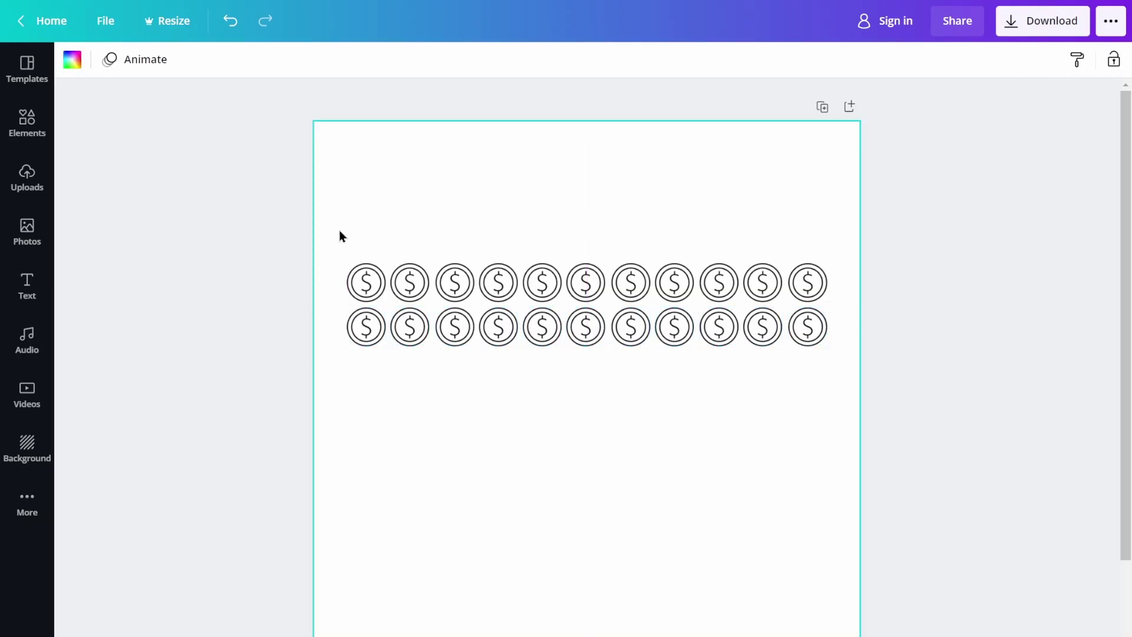
- Duplicate both coin rows and place the copy directly beneath them to make four rows
left_click_drag(332, 225, 879, 400)
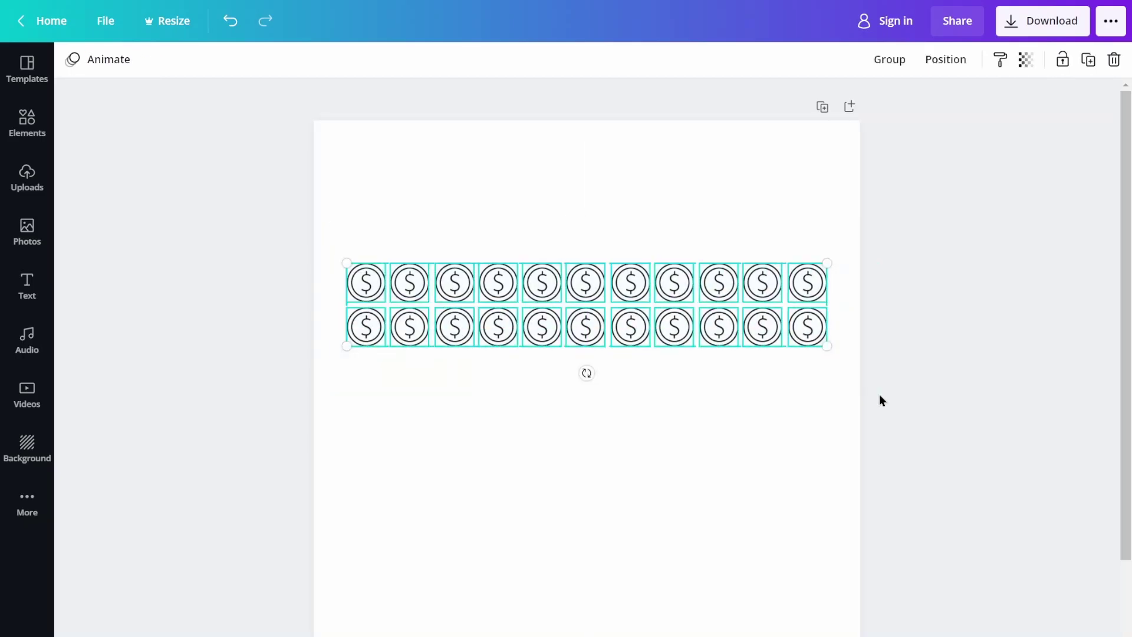
key("ctrl+d")
left_click_drag(685, 337, 675, 409)
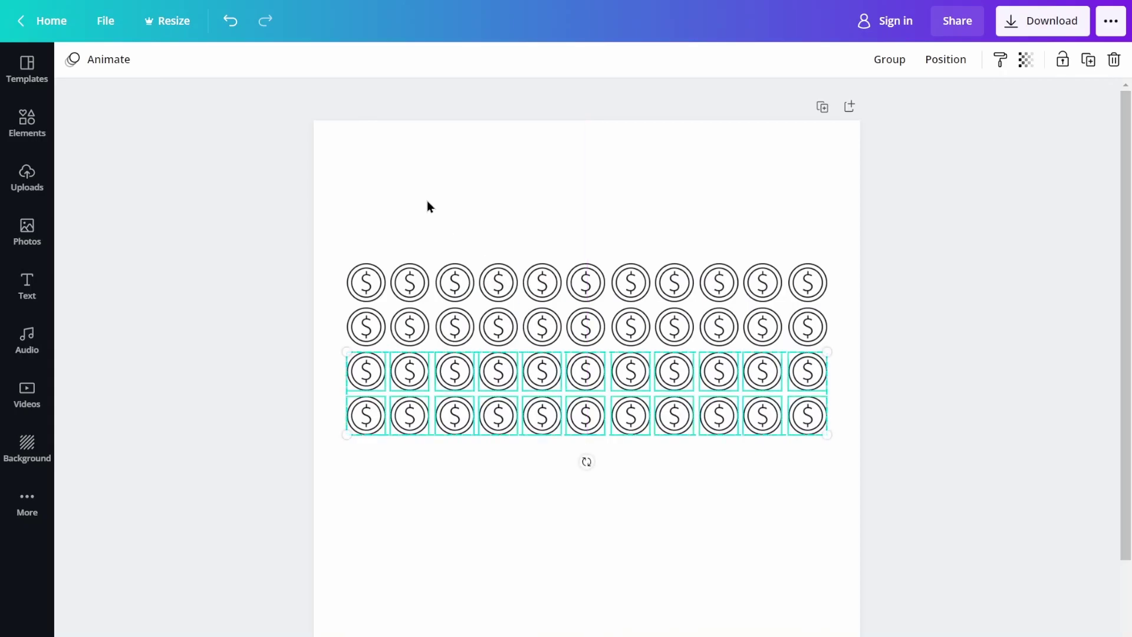
left_click(342, 231)
- Duplicate all four coin rows and place the copy directly beneath them to make eight rows
left_click_drag(328, 210, 848, 493)
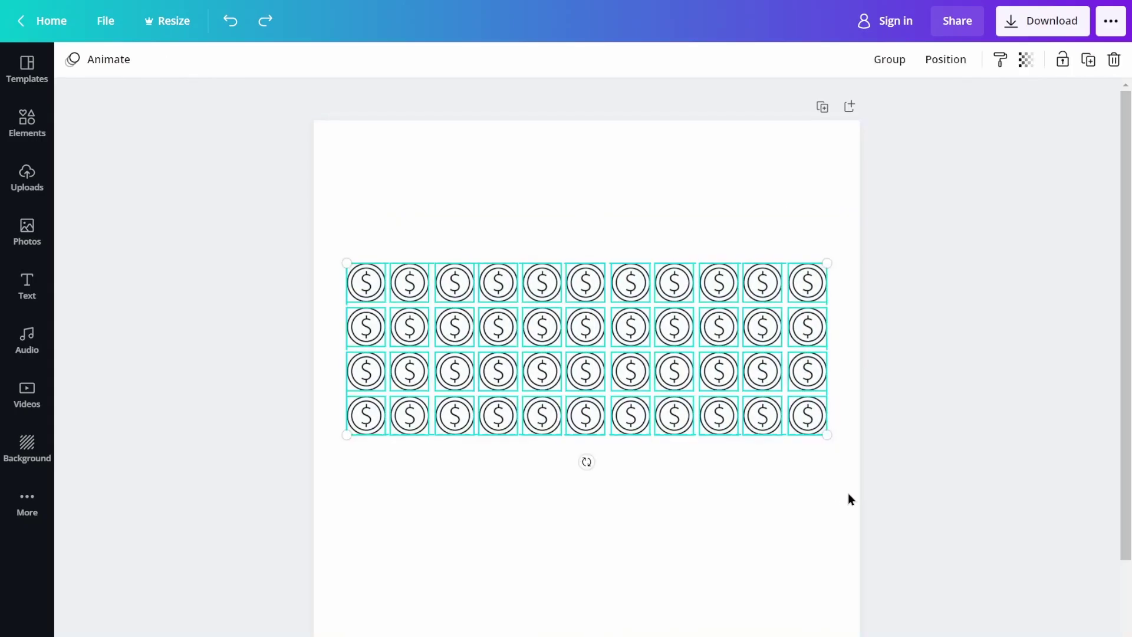
key("ctrl+d")
left_click_drag(702, 391, 674, 533)
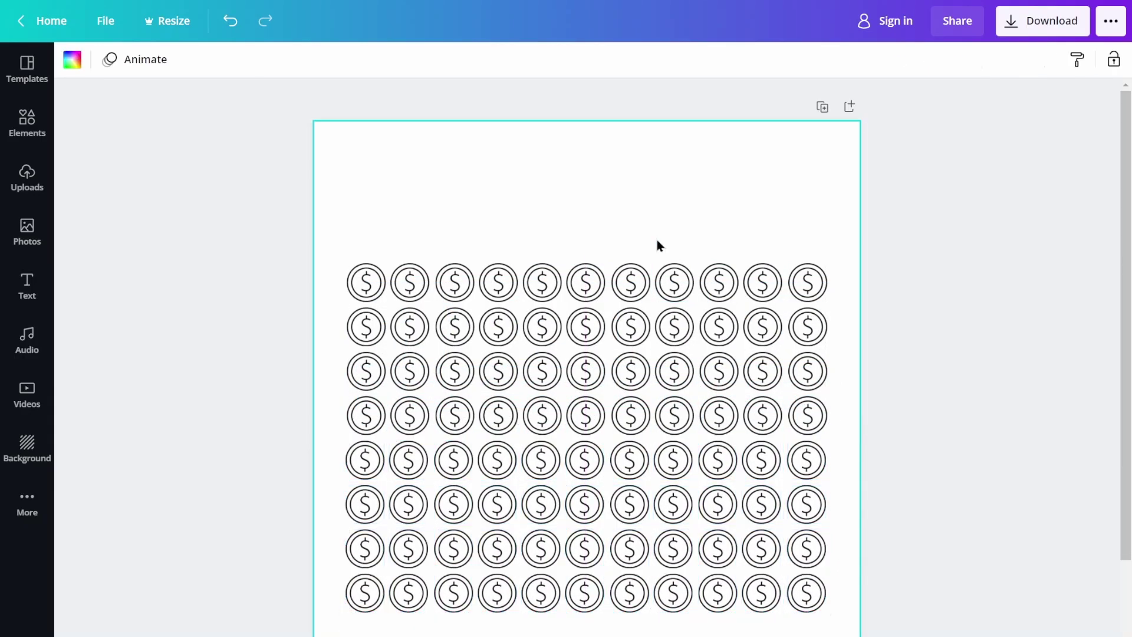
left_click(656, 239)
- Duplicate the lowest four coin rows and place the copy beneath the grid to make twelve rows
scroll(659, 245, "down", 3)
scroll(659, 245, "up", 1)
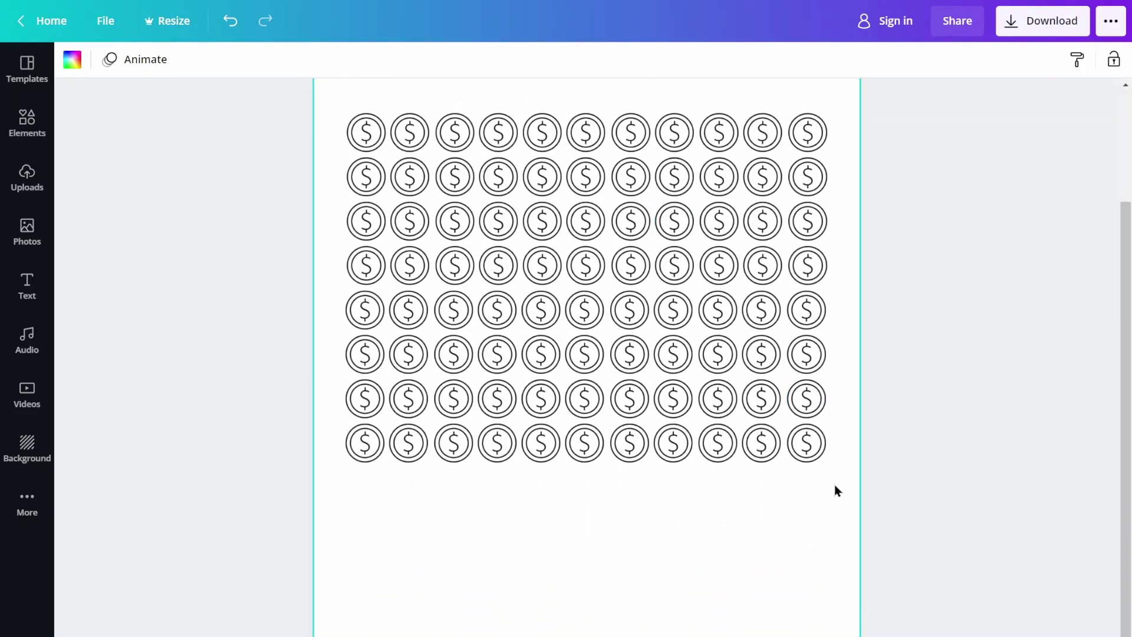
left_click_drag(839, 488, 317, 296)
left_click_drag(544, 348, 557, 361)
left_click_drag(614, 467, 592, 540)
scroll(889, 586, "up", 2)
scroll(889, 586, "down", 3)
left_click(884, 578)
scroll(883, 575, "up", 3)
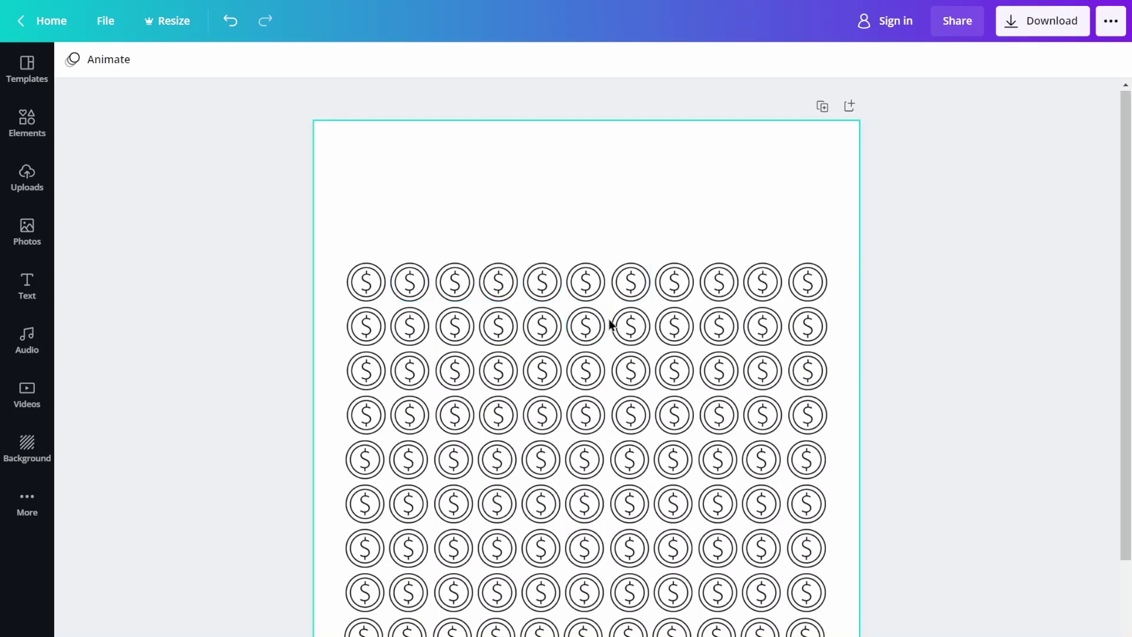
- Delete the bottom row of coins from the grid
scroll(536, 212, "down", 3)
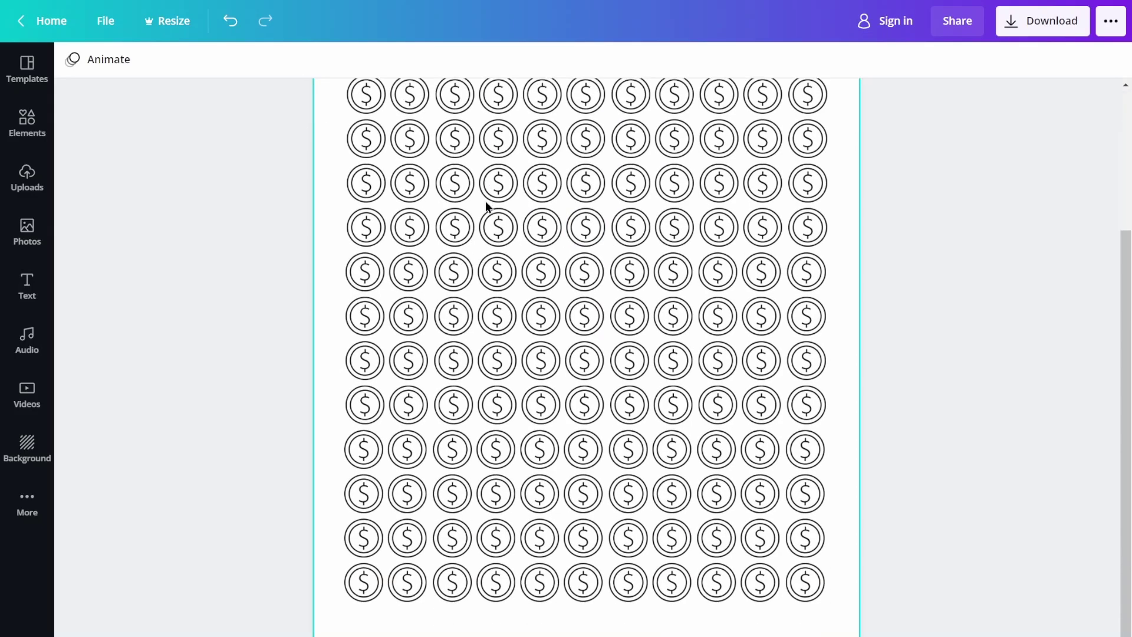
left_click_drag(322, 566, 814, 634)
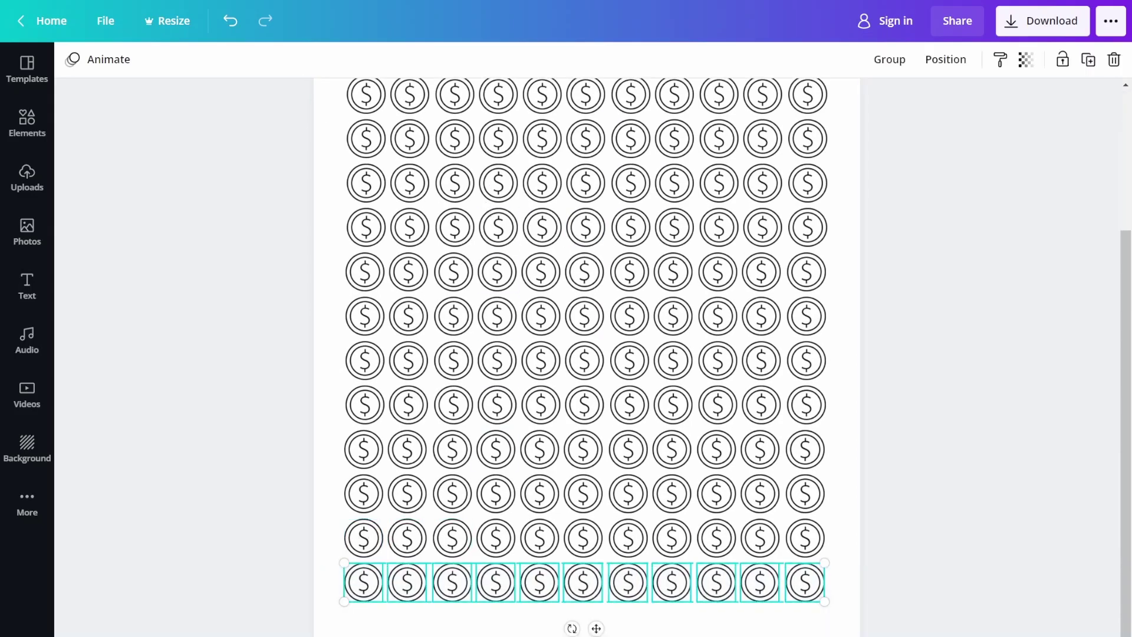
key("Delete")
scroll(842, 596, "up", 3)
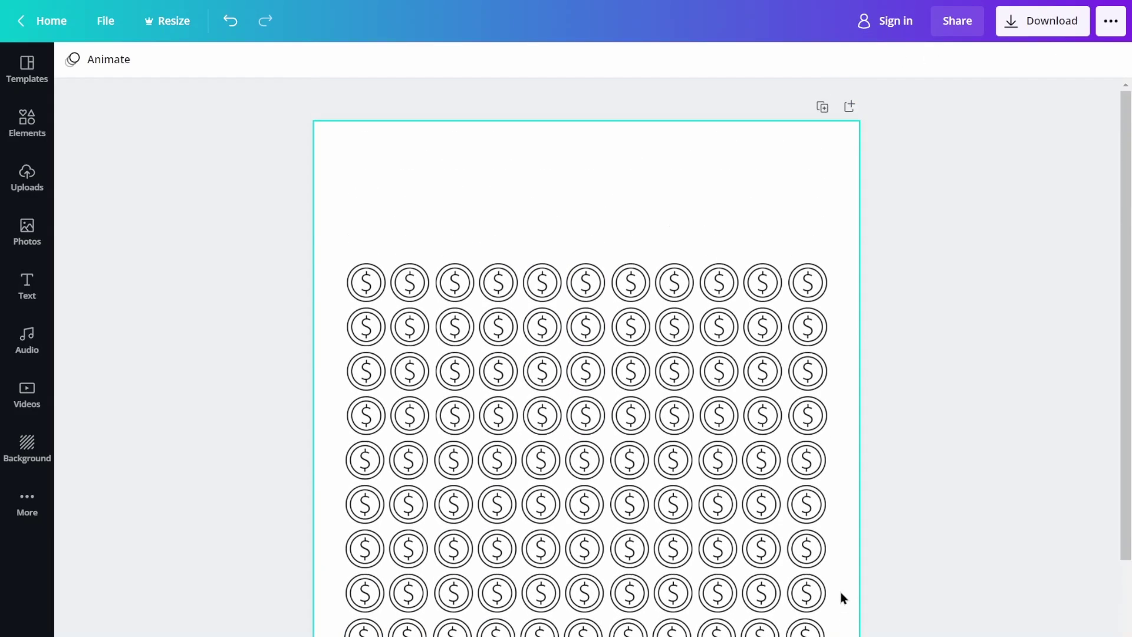
- Add a heading text box and place it in the blank space above the coin grid
left_click(38, 293)
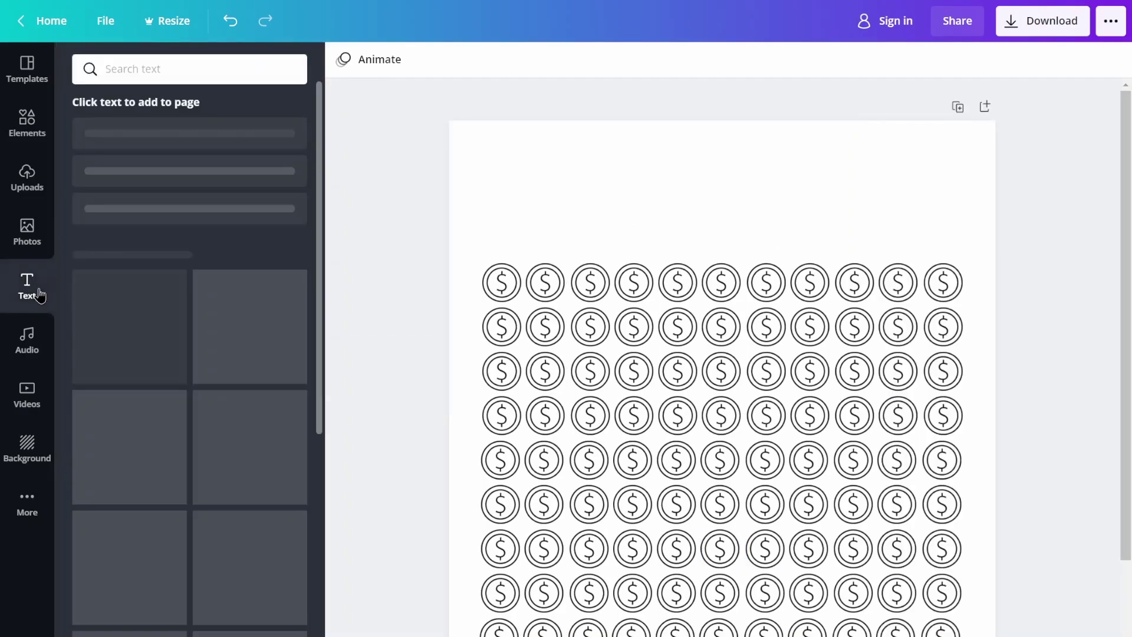
left_click(242, 151)
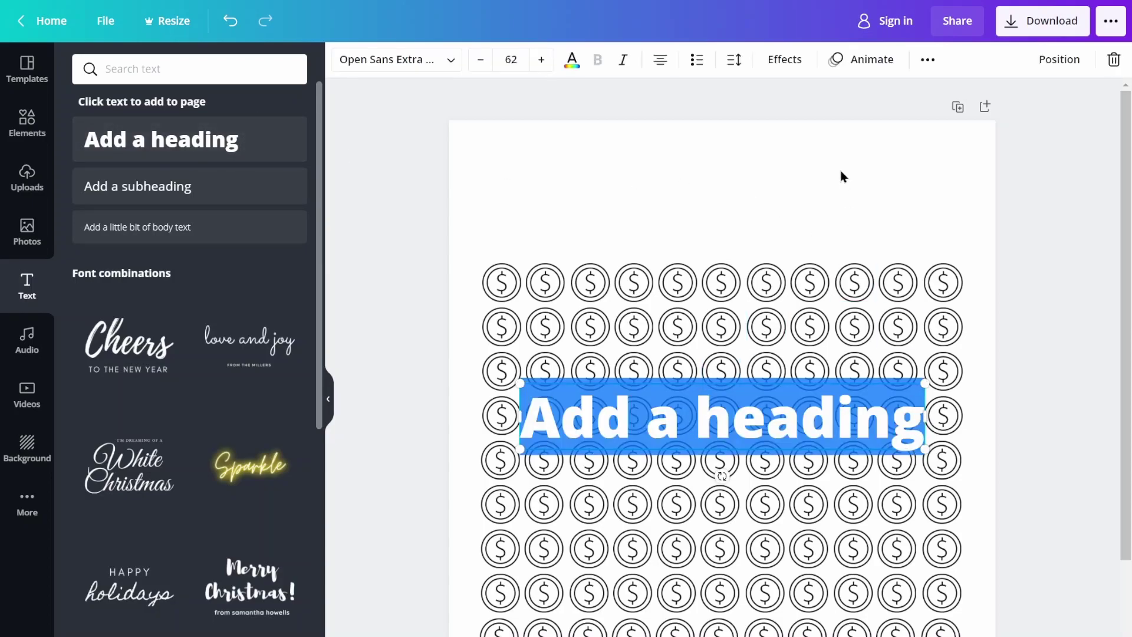
left_click(836, 262)
left_click_drag(816, 446, 804, 203)
- Replace the heading's placeholder text with "2022 Savings Tracker"
double_click(800, 188)
left_click(800, 187, "shift")
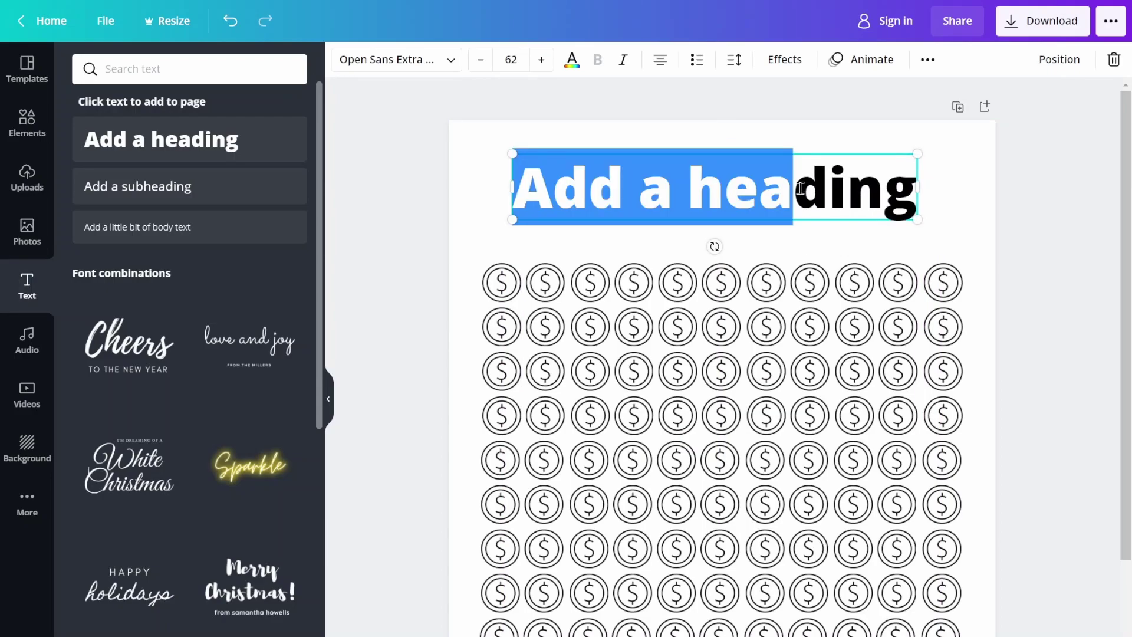
key("BackSpace")
key("Delete")
key("Delete")
key("Delete")
key("Delete")
type("20")
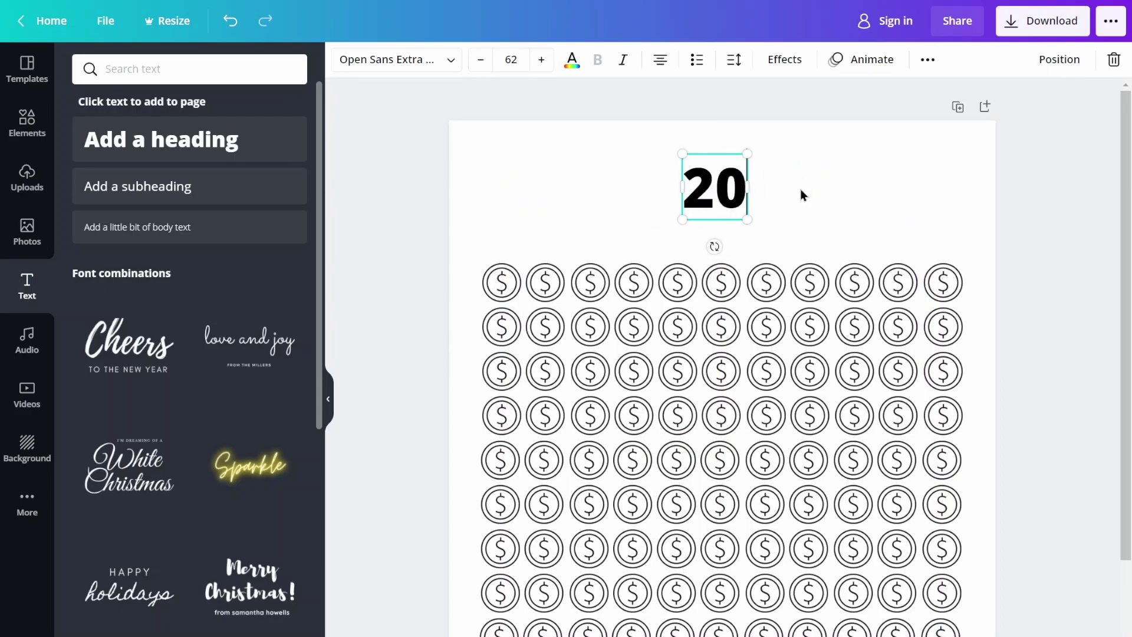
type("22 Savinhgs")
key("BackSpace")
key("BackSpace")
key("BackSpace")
type("gs Trackers")
key("BackSpace")
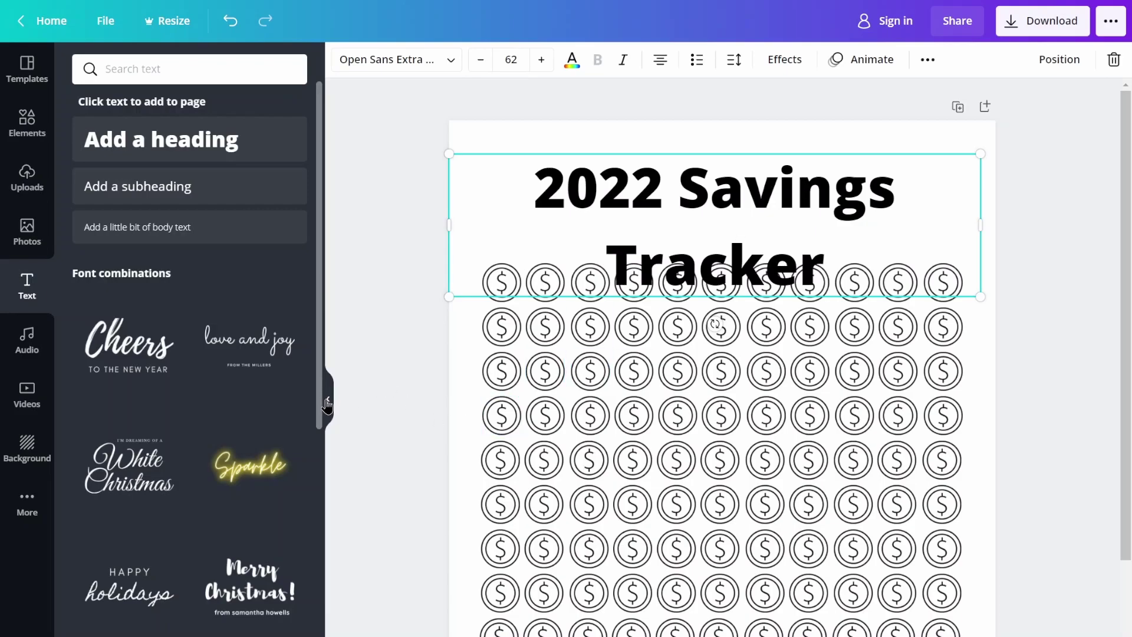
- Search the fonts for "cursive", try Sweet Apricot and Feeling Passionate on the title, and settle on Apricots
left_click(325, 402)
left_click(179, 61)
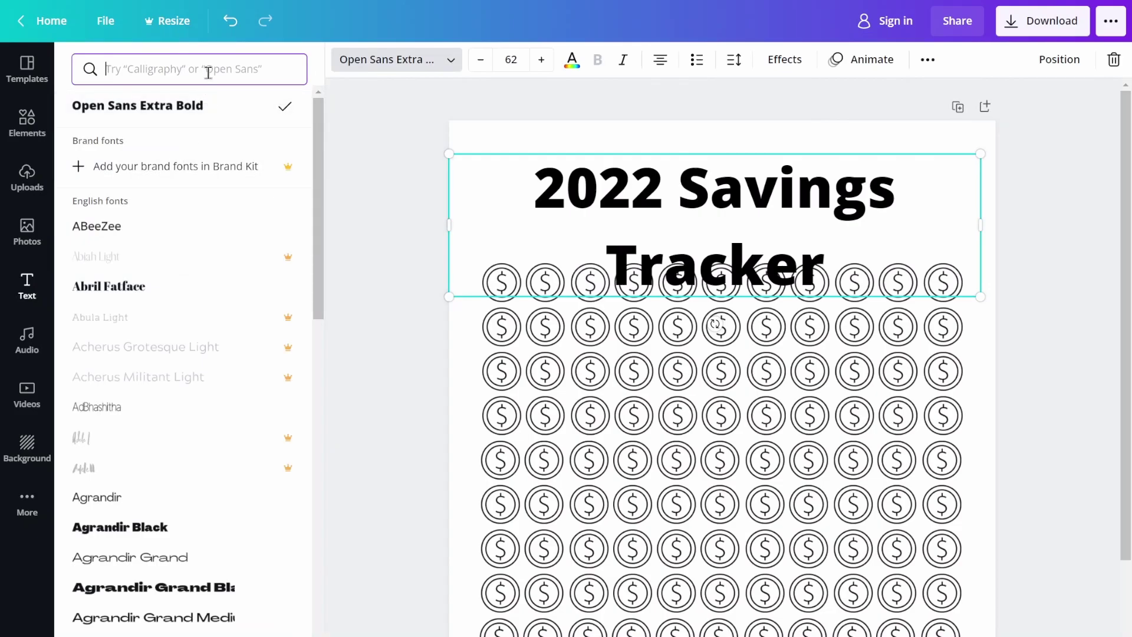
type("cursive")
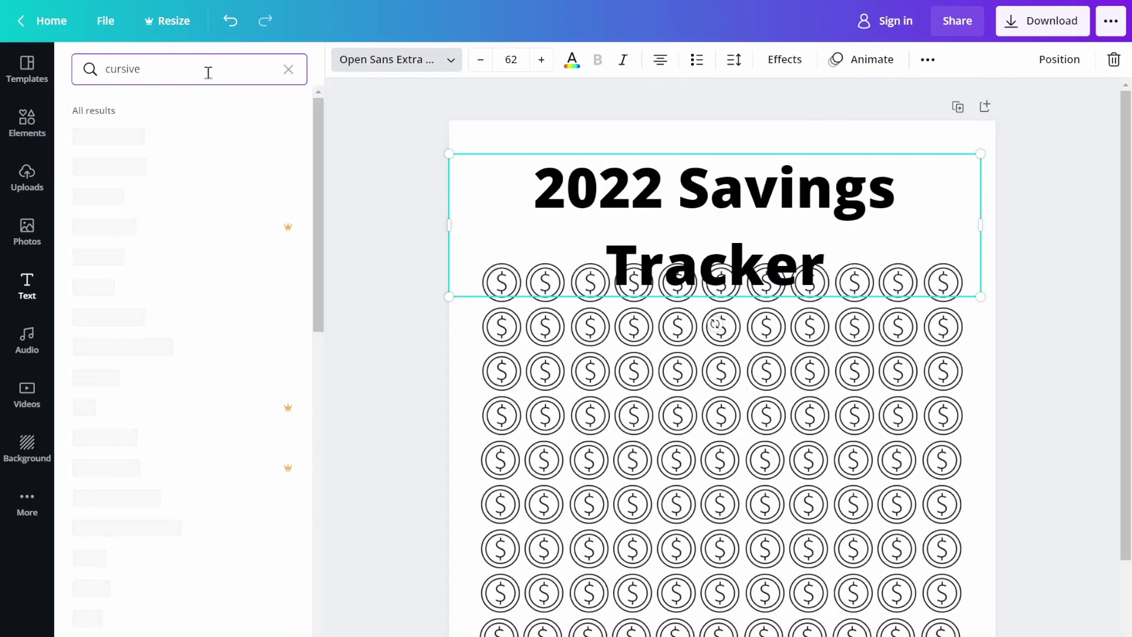
left_click(196, 200)
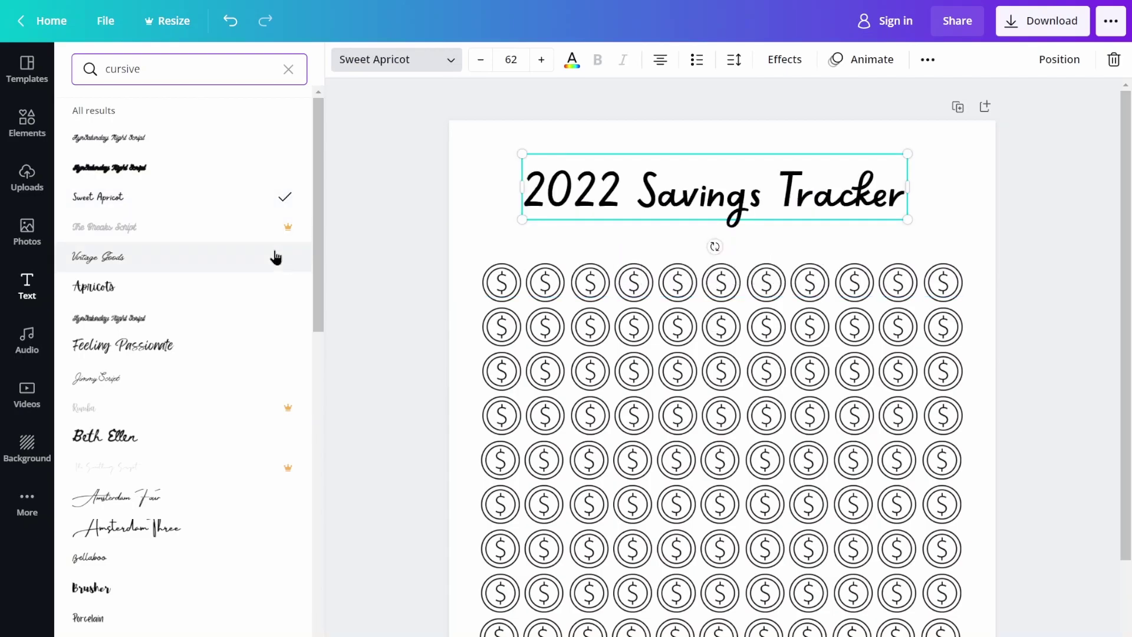
scroll(275, 257, "down", 1)
left_click(244, 269)
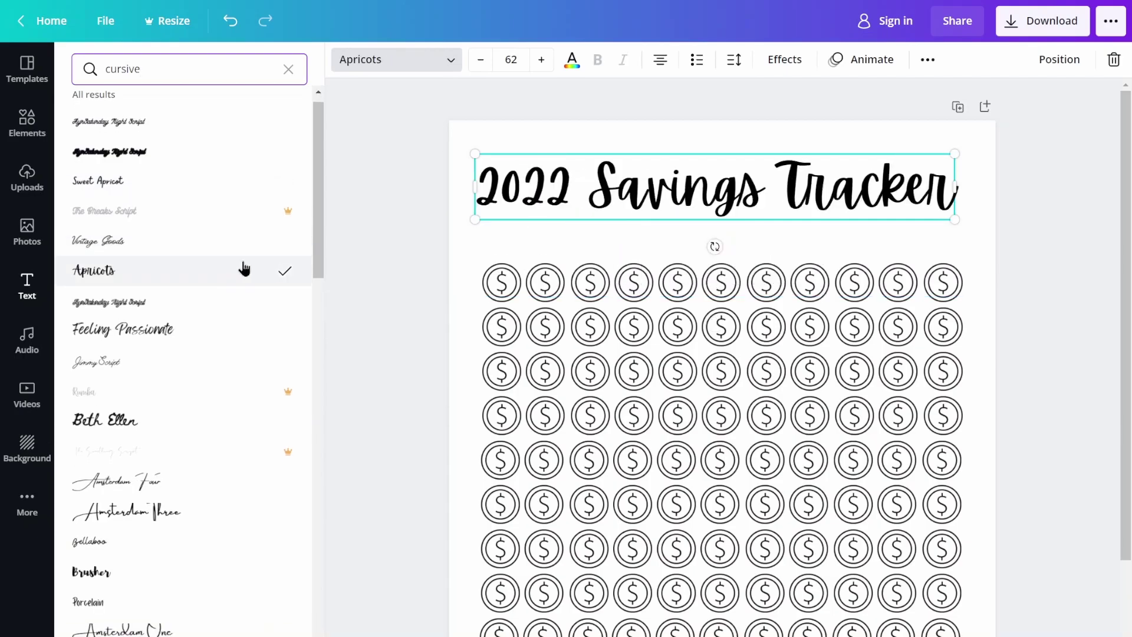
left_click(206, 328)
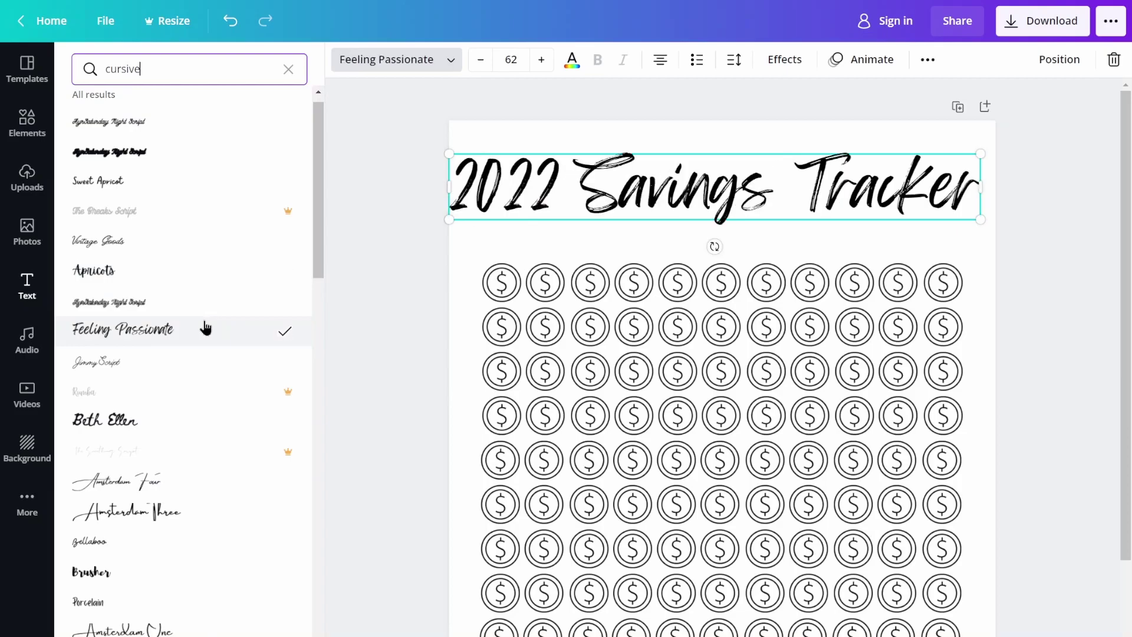
left_click(181, 270)
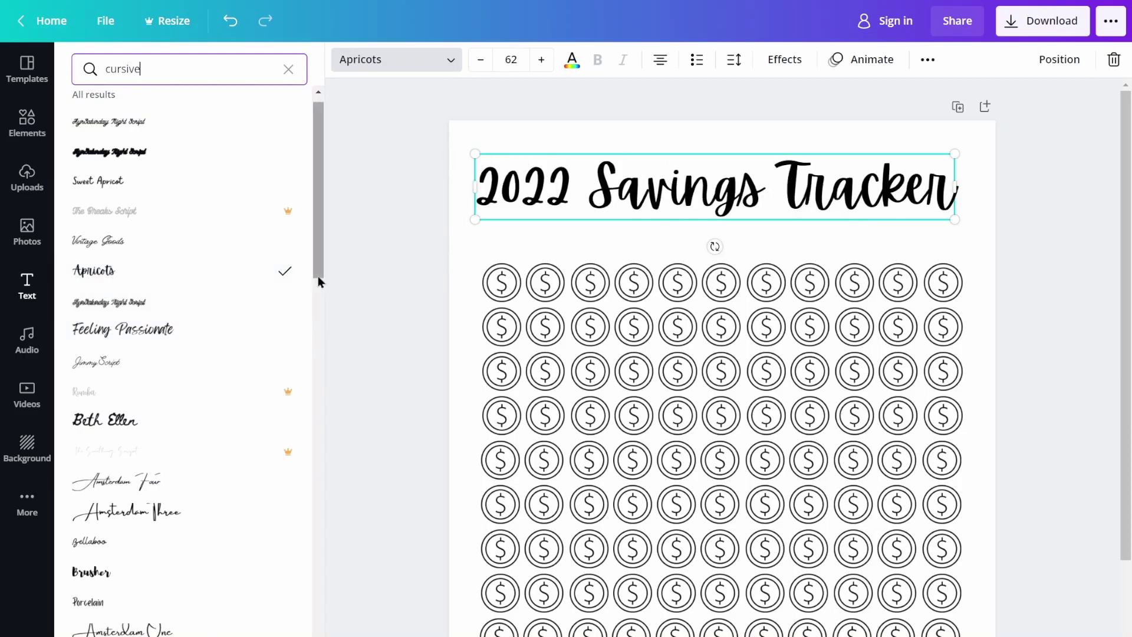
- Dismiss the sign-up prompt and move the title slightly higher, keeping it centred above the coin grid
left_click(392, 287)
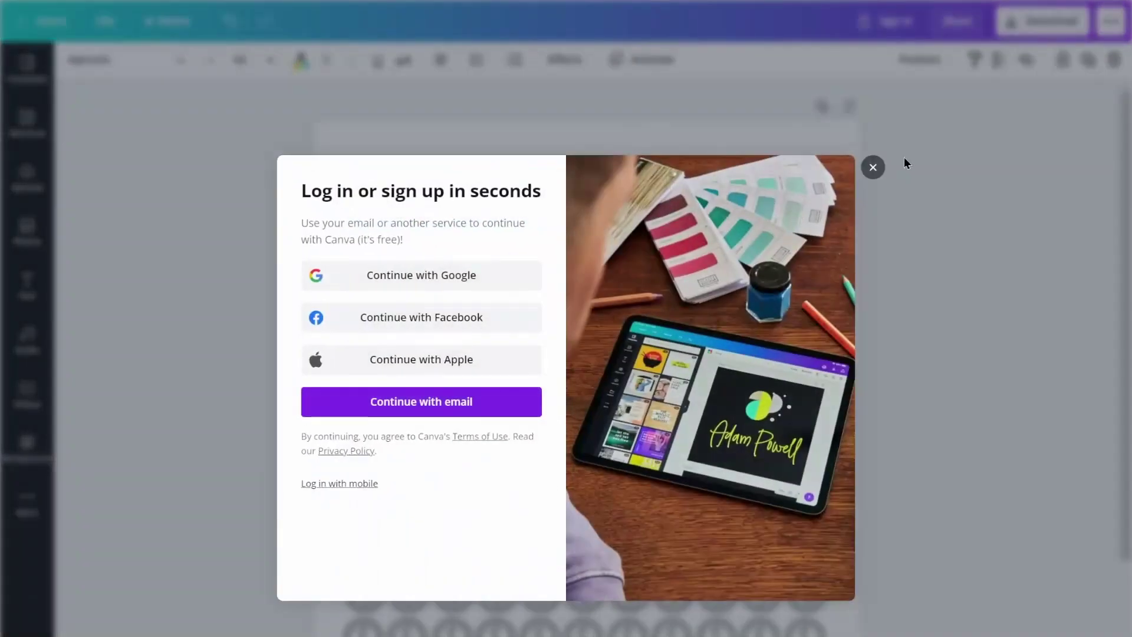
left_click(873, 170)
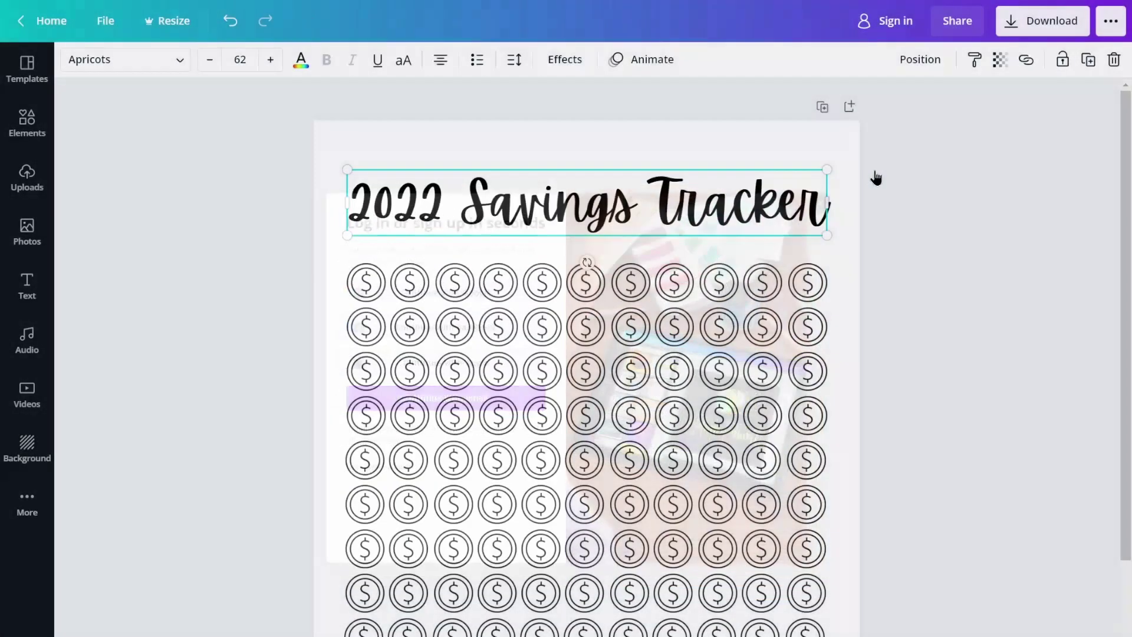
left_click_drag(682, 200, 681, 181)
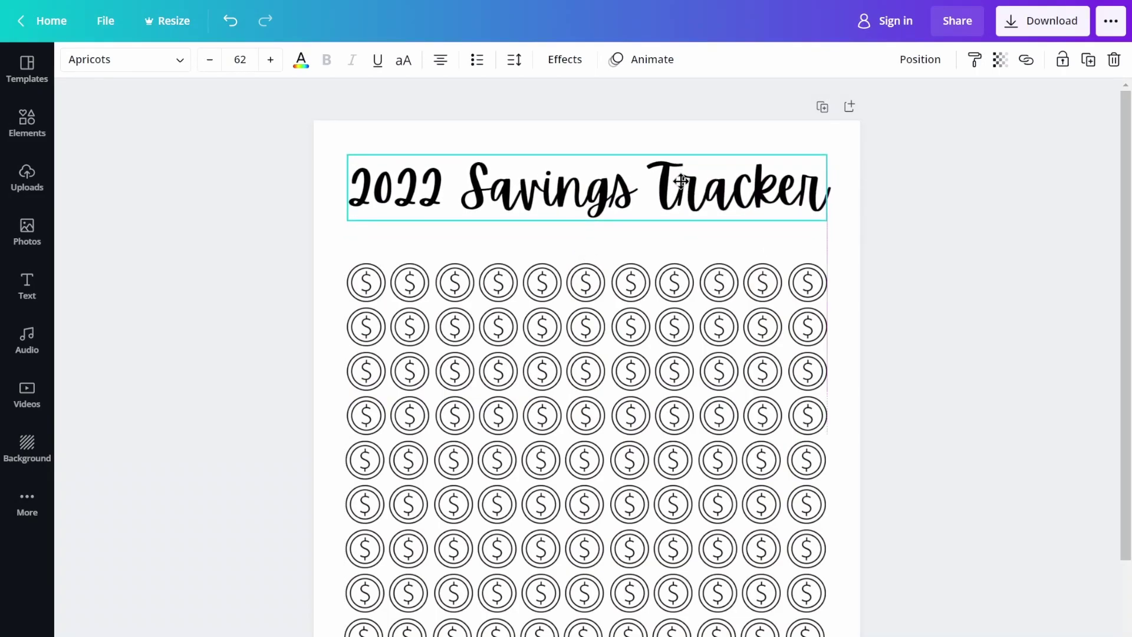
- Select the whole coin grid and shift it slightly down, centred on the page
left_click(466, 252)
scroll(466, 253, "down", 2)
left_click_drag(267, 197, 937, 628)
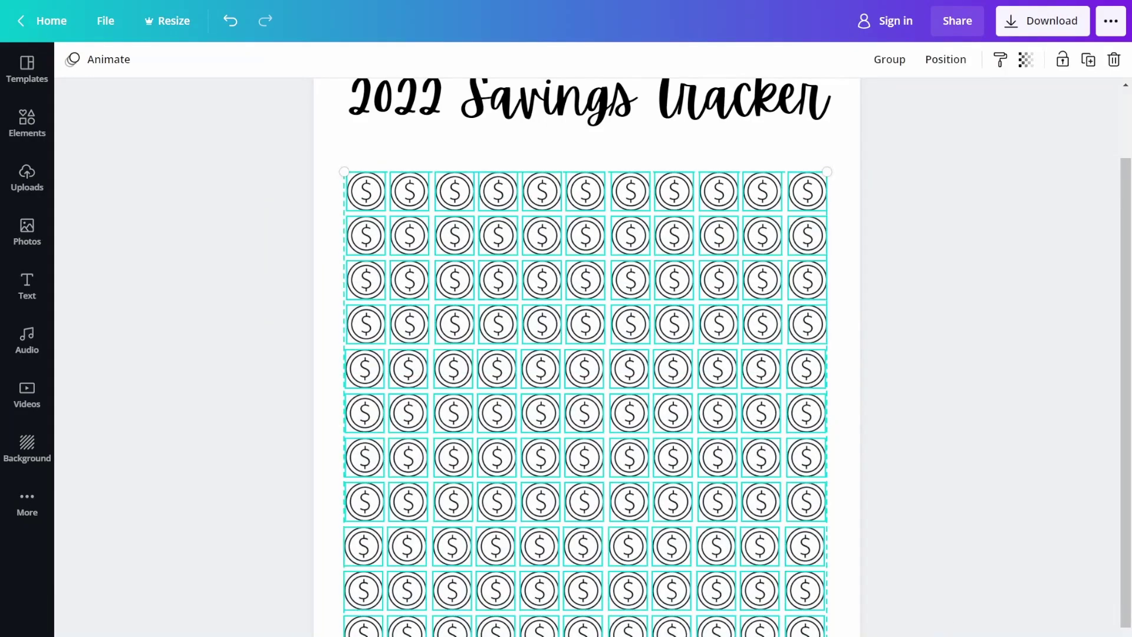
left_click_drag(779, 504, 780, 518)
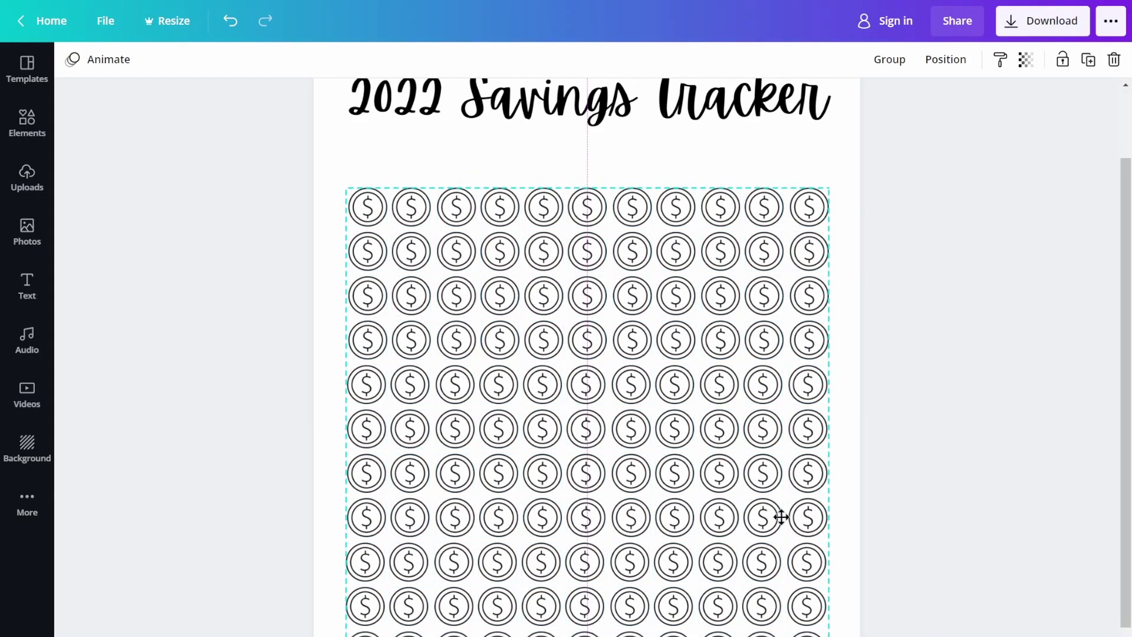
left_click(189, 246)
scroll(190, 247, "up", 2)
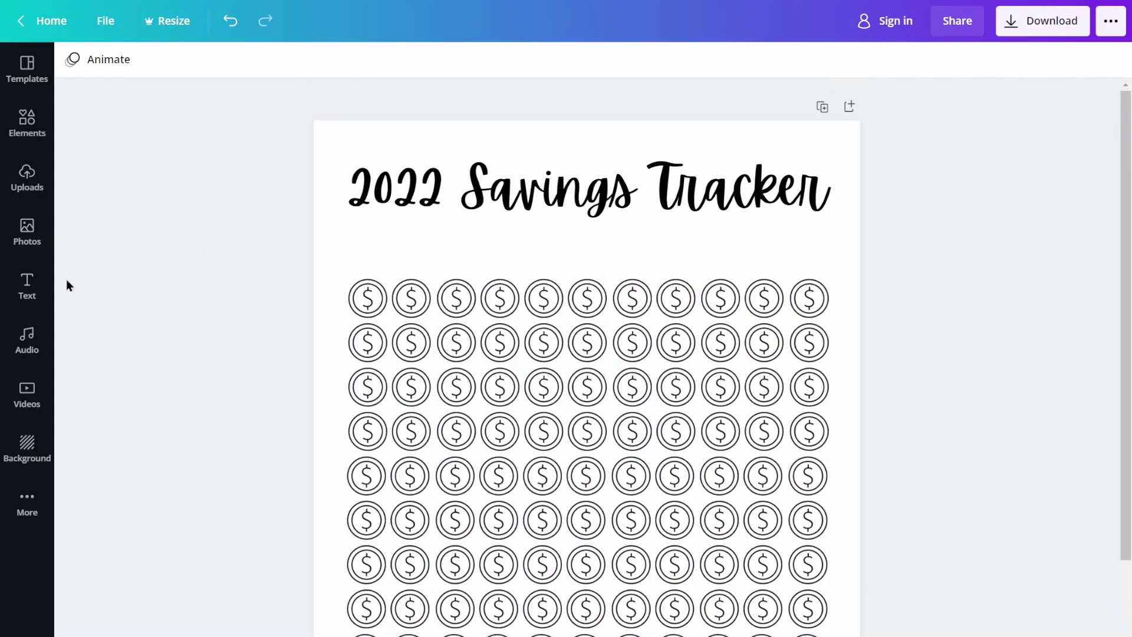
- Add a subheading text box and place it between the title and the left part of the coin grid
left_click(28, 287)
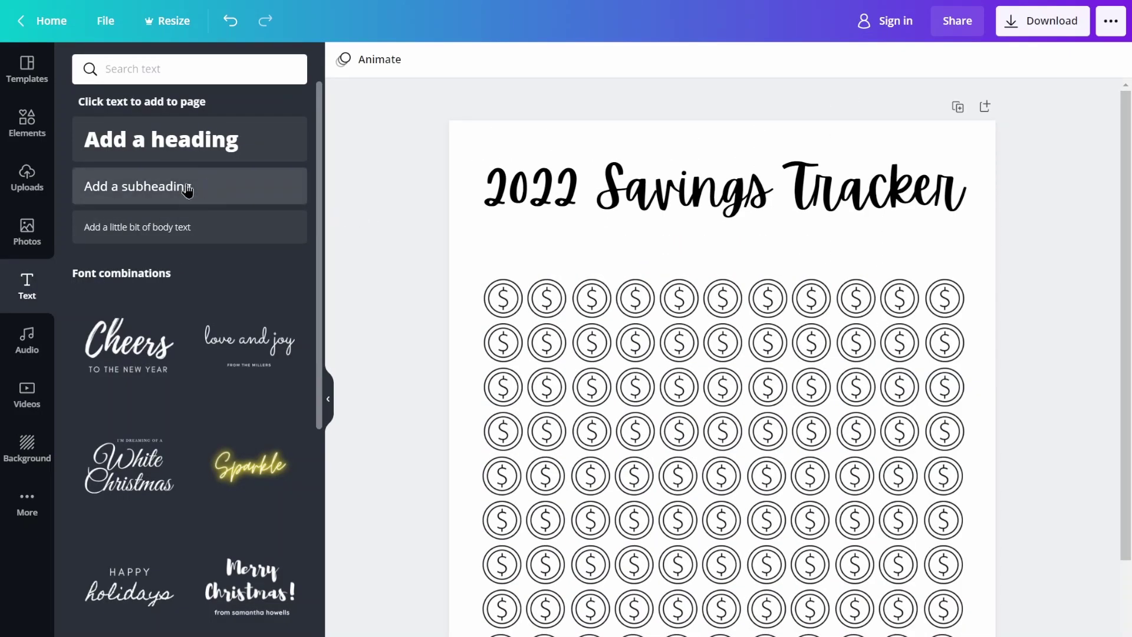
left_click(233, 193)
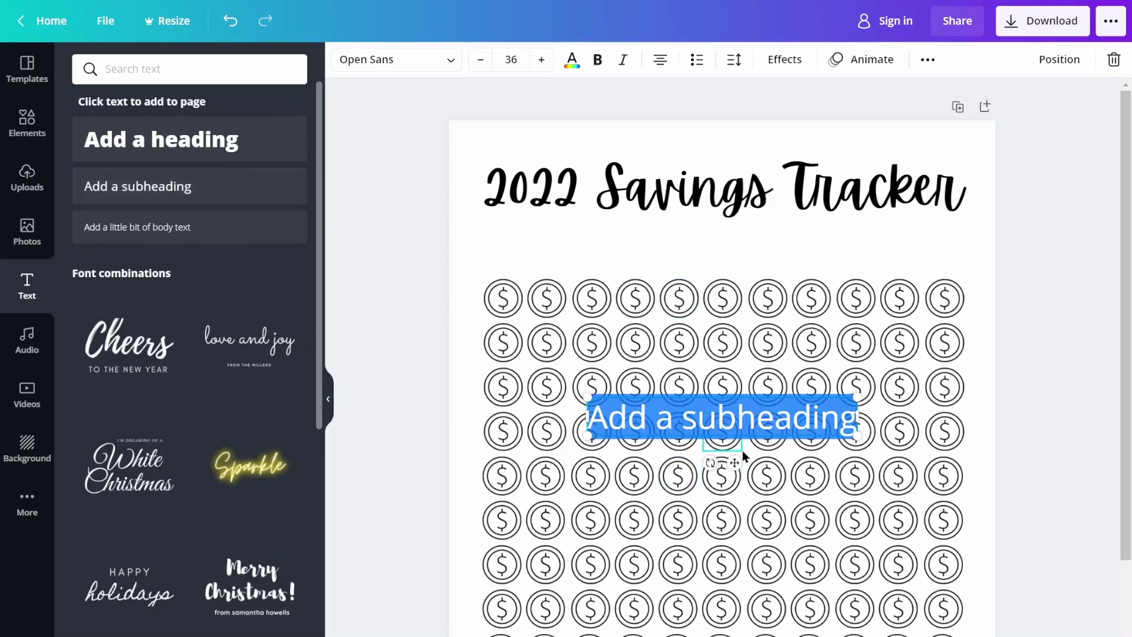
left_click_drag(734, 462, 624, 295)
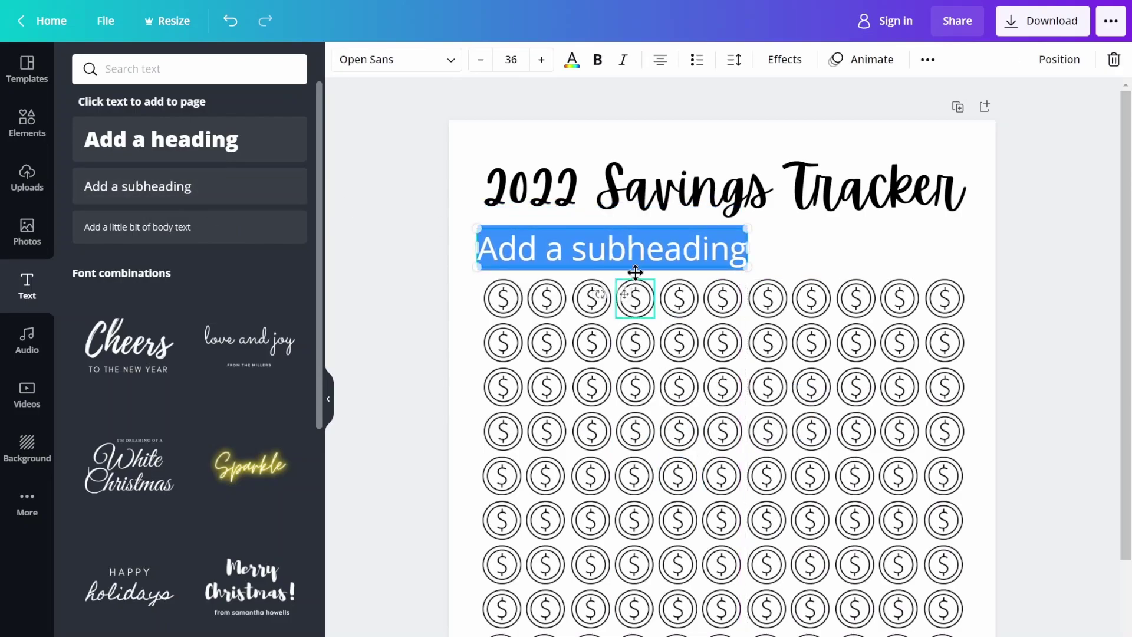
- Replace the subheading's placeholder text with "START DATE:"
left_click(638, 244)
key("ctrl+shift+Left")
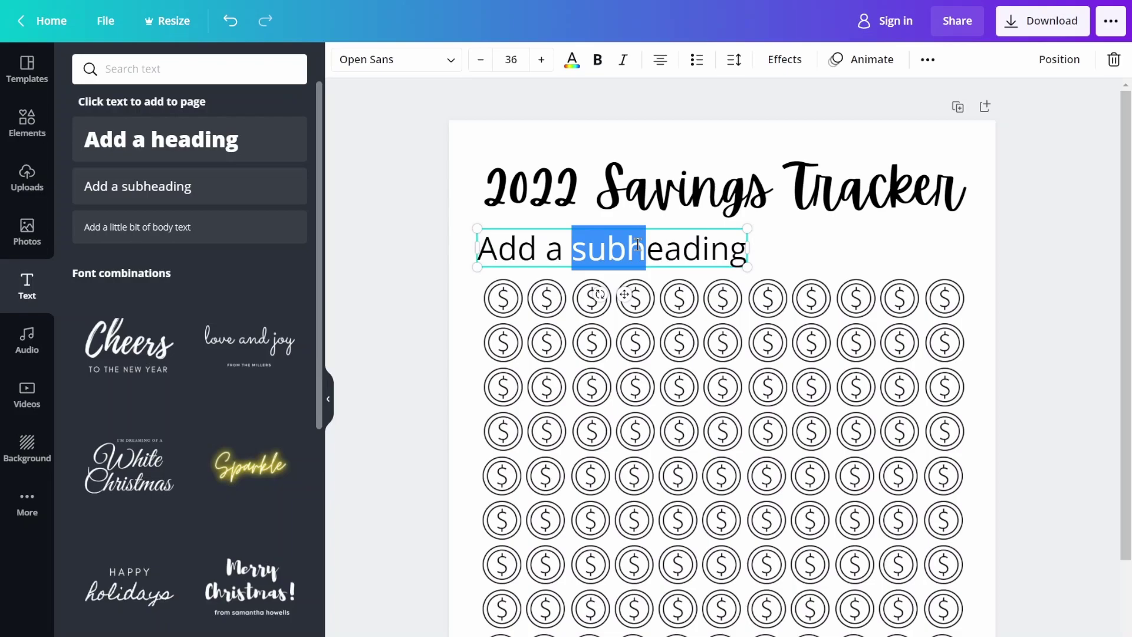
key("BackSpace")
key("BackSpace")
key("BackSpace")
key("BackSpace")
key("BackSpace")
key("BackSpace")
key("BackSpace")
key("Delete")
key("Delete")
key("Delete")
key("Delete")
key("Delete")
key("Delete")
type("START DAT:")
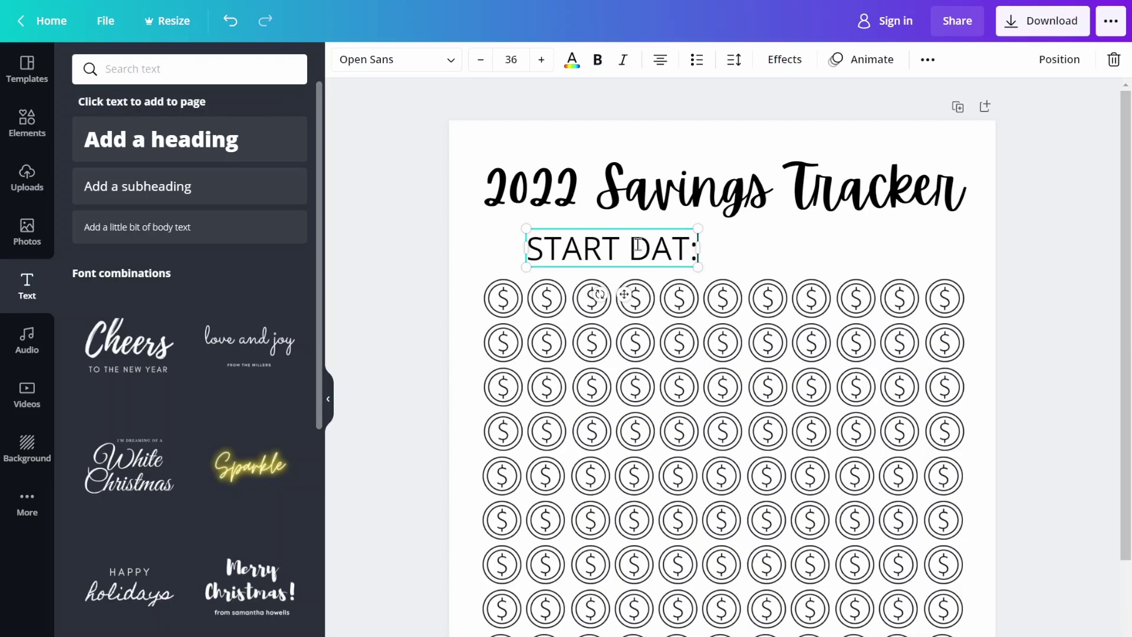
key("BackSpace")
type("E:")
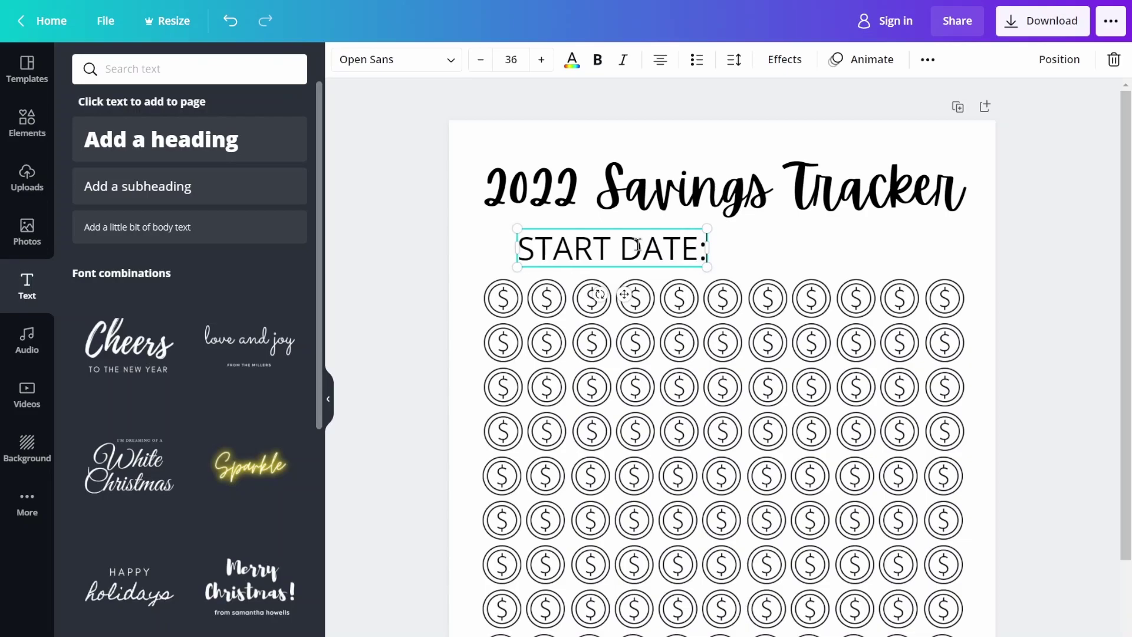
- Shrink the START DATE: label to a font size of about 18.7 and position it above the left-hand coins
left_click_drag(705, 263, 573, 285)
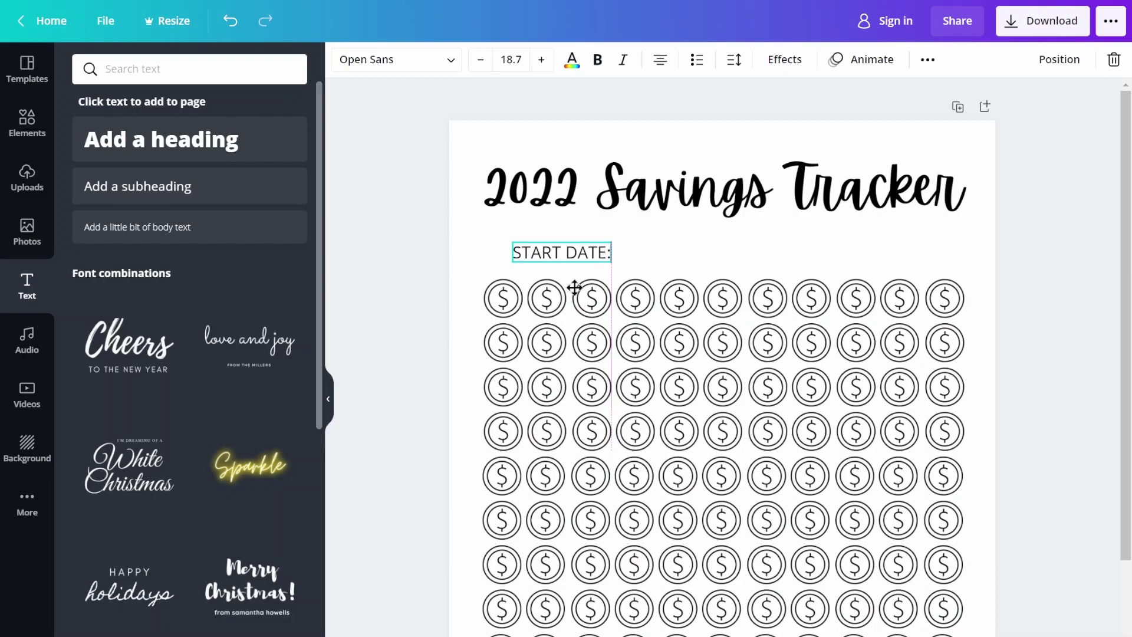
left_click(443, 271)
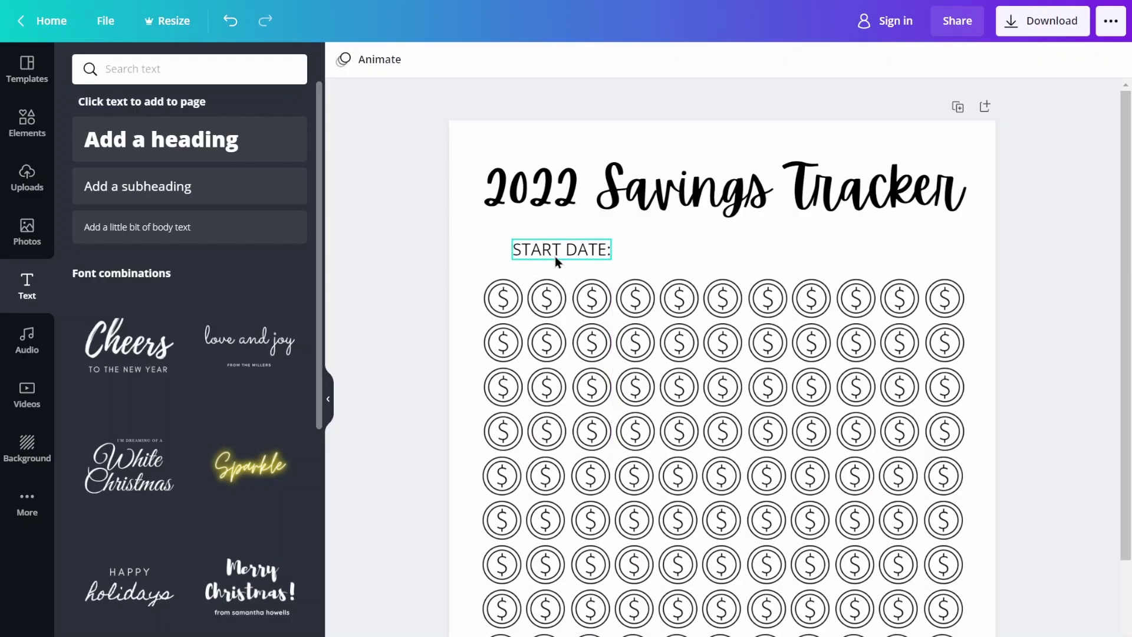
- Duplicate the START DATE: label and place the copy level with it above the right-hand coins
left_click(556, 260)
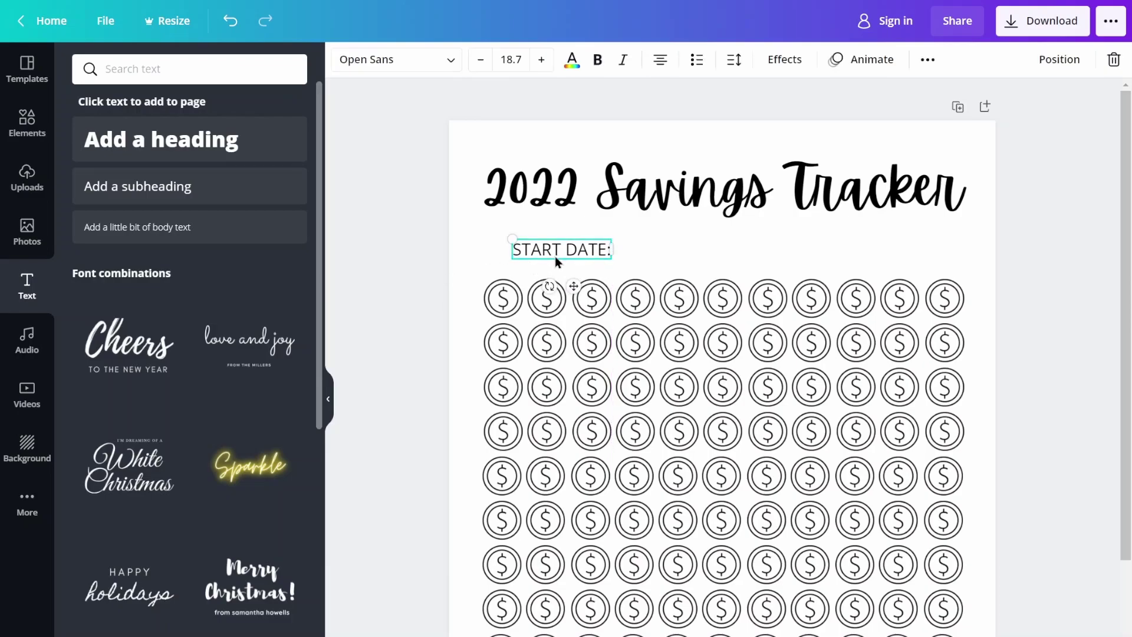
key("ctrl+d")
left_click_drag(586, 293, 814, 283)
- Change the copied label's text to "GOAL:"
left_click(823, 249)
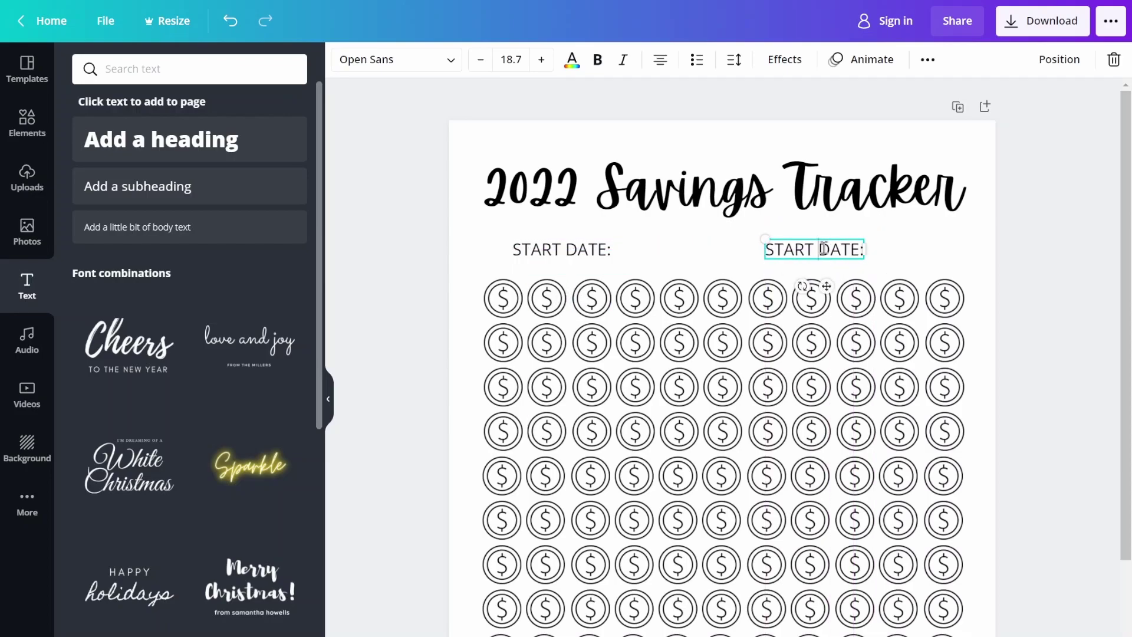
key("BackSpace")
key("BackSpace")
key("BackSpace")
key("BackSpace")
key("BackSpace")
key("BackSpace")
key("BackSpace")
key("BackSpace")
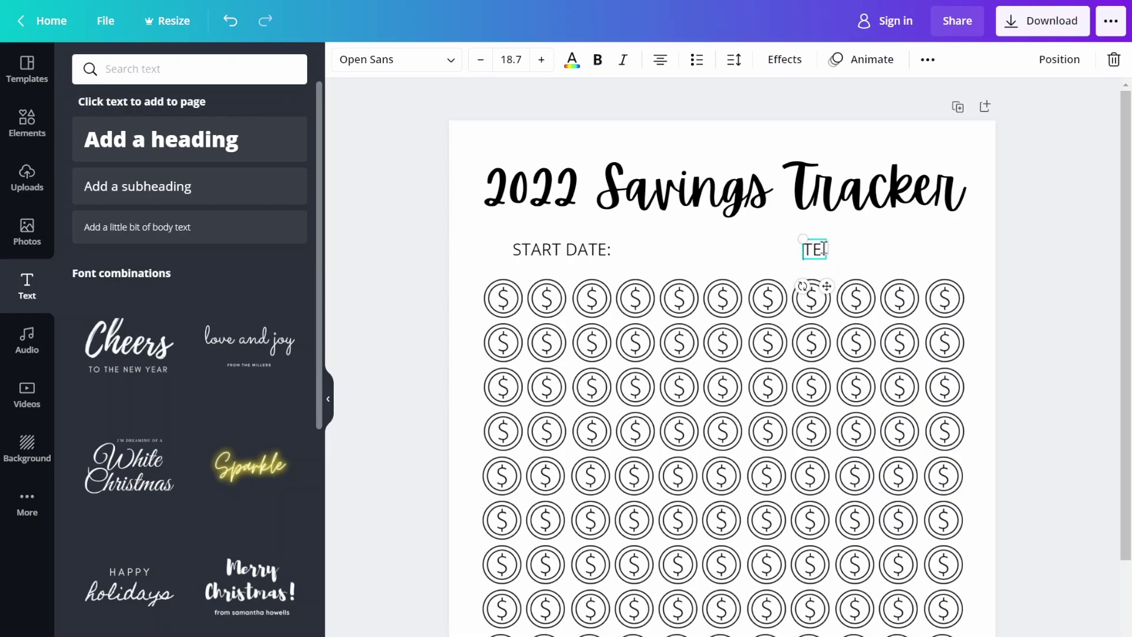
key("BackSpace")
key("BackSpace")
type("goal")
key("BackSpace")
key("BackSpace")
key("BackSpace")
key("BackSpace")
type("GOAL")
left_click(328, 399)
left_click(948, 270)
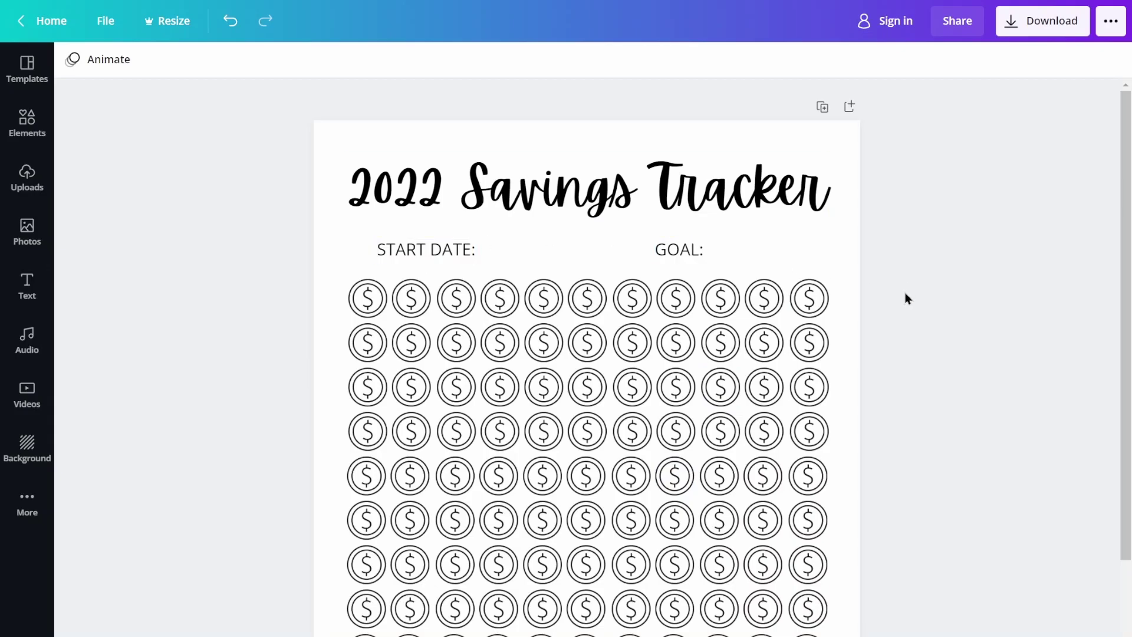
scroll(906, 298, "down", 2)
left_click(28, 287)
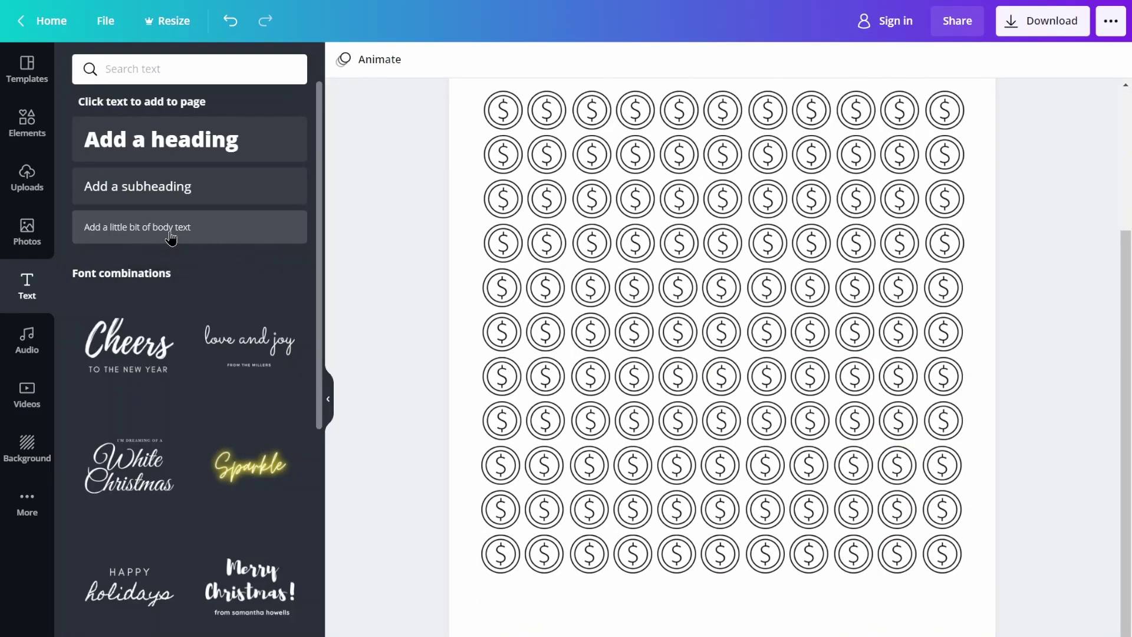
left_click(171, 236)
left_click_drag(738, 395, 738, 636)
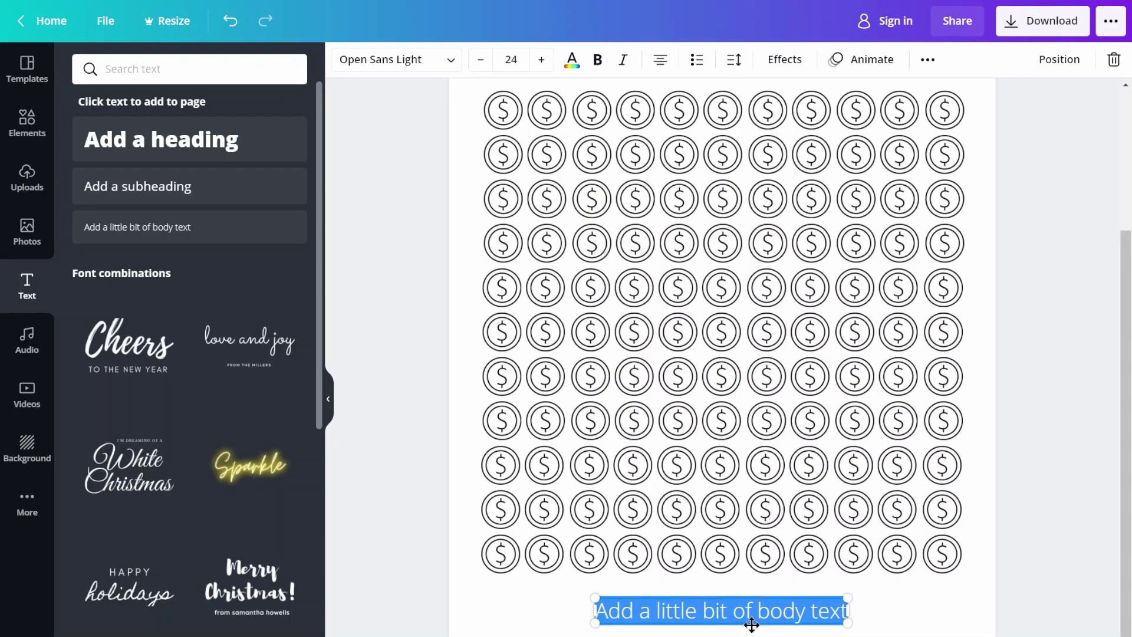
type("www.thirtye")
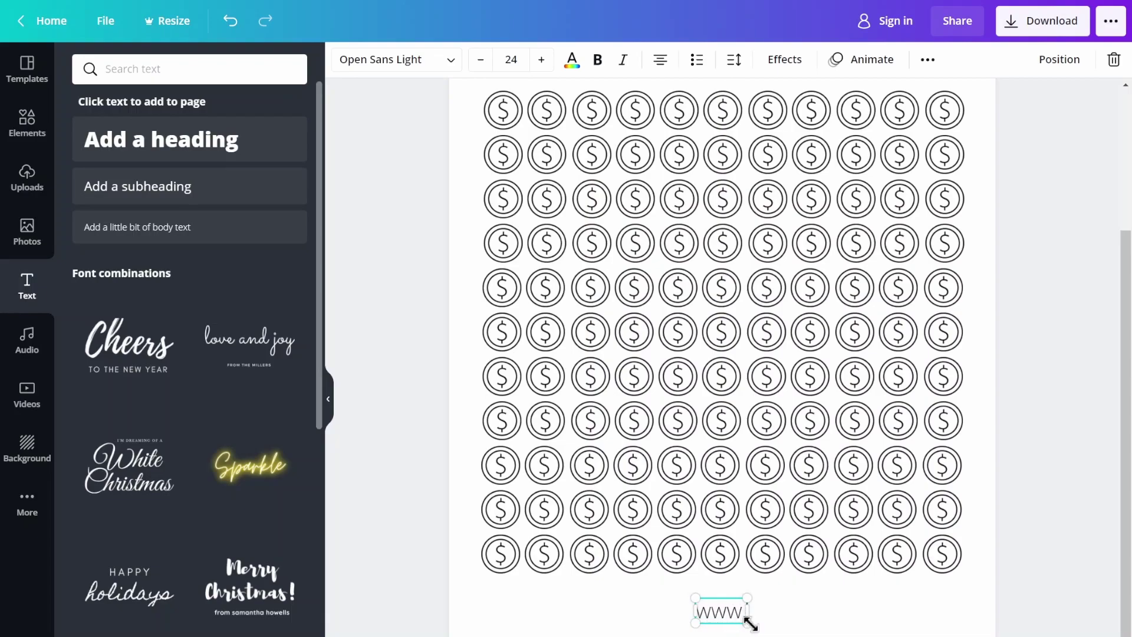
type("ighti")
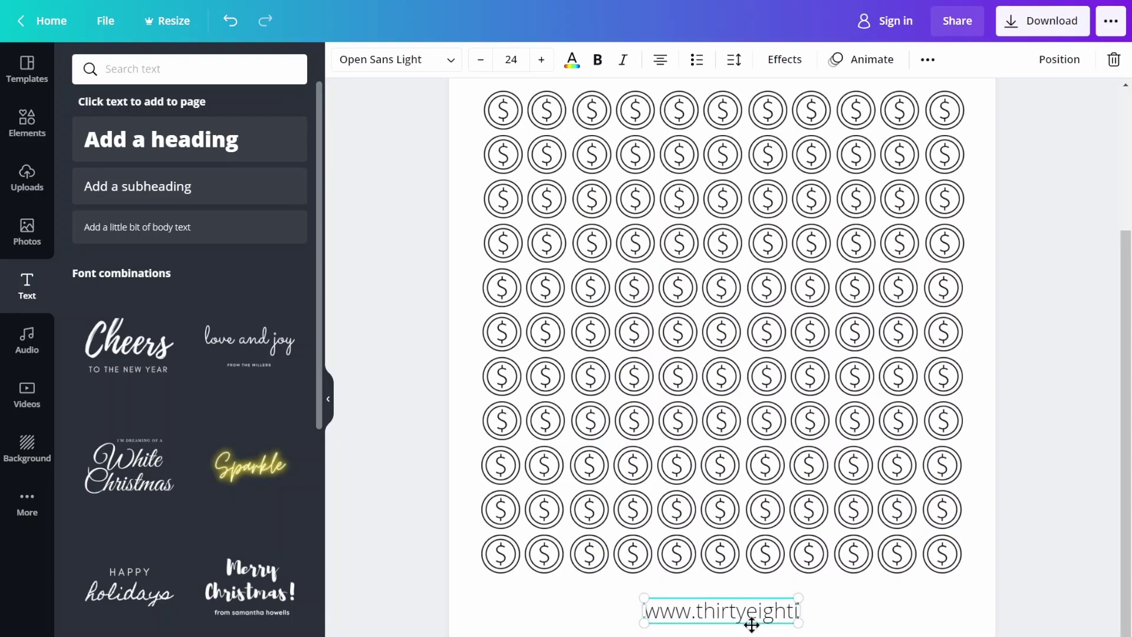
type("nvesting.com")
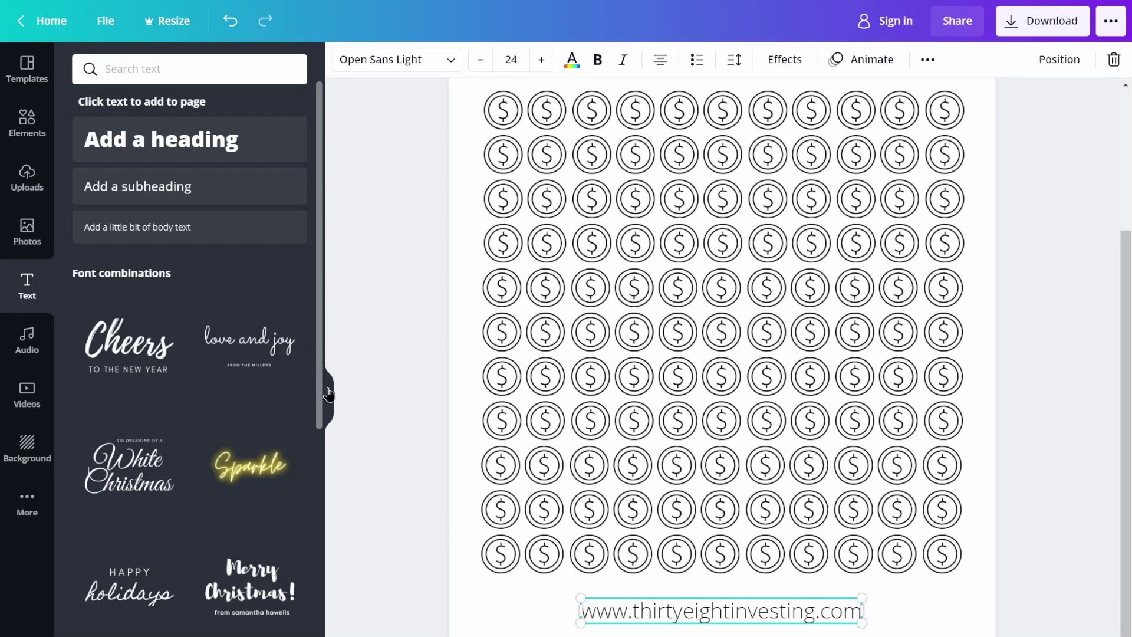
- Shrink the website line to a font size of about 15.9 and centre it below the coin grid
left_click(328, 398)
left_click_drag(727, 623, 631, 615)
left_click_drag(547, 635, 595, 636)
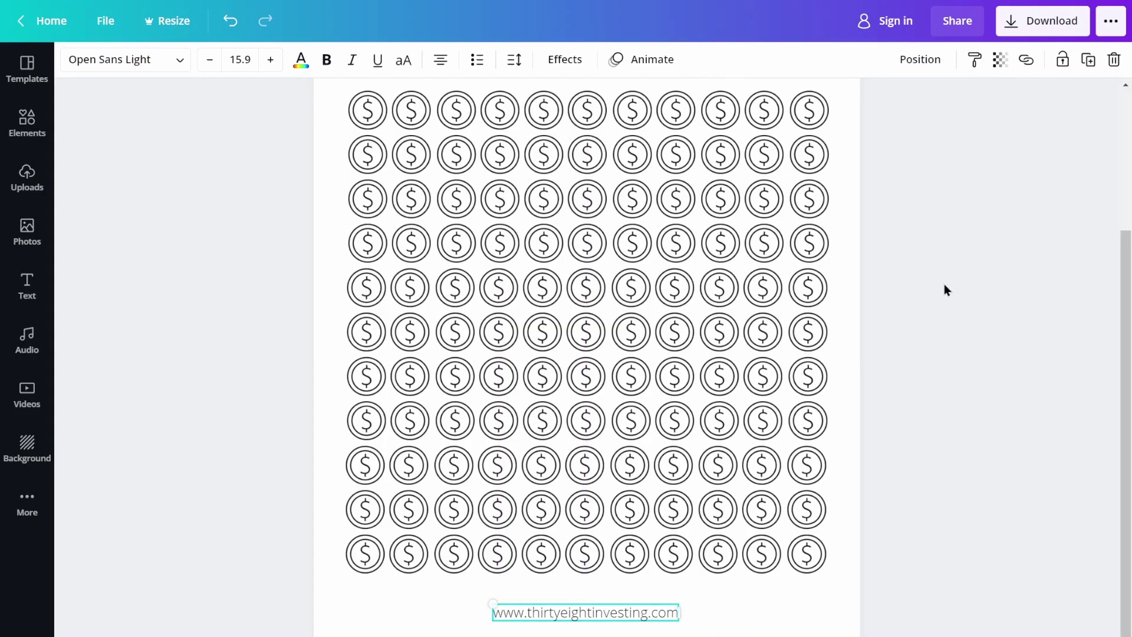
- Lower the opacity of the website line beneath the coin grid so the text looks lighter
left_click(1000, 61)
left_click_drag(949, 113, 904, 113)
left_click(982, 241)
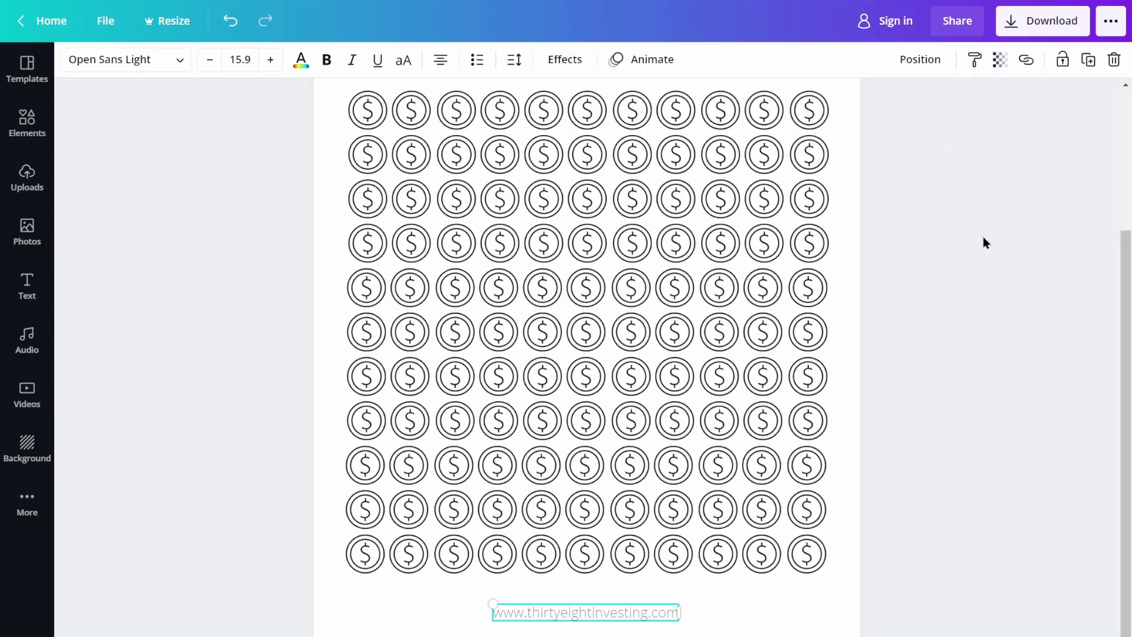
left_click(975, 356)
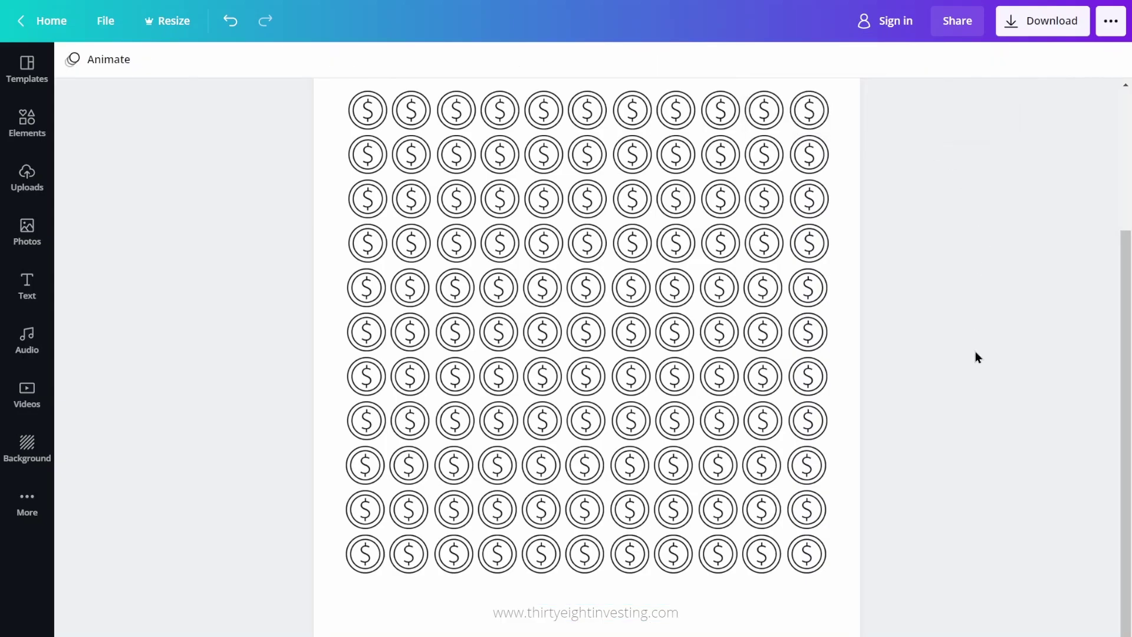
- Recolour the "2022 Savings Tracker" title with the yellow default colour
scroll(975, 352, "up", 3)
scroll(975, 352, "down", 4)
scroll(975, 351, "up", 4)
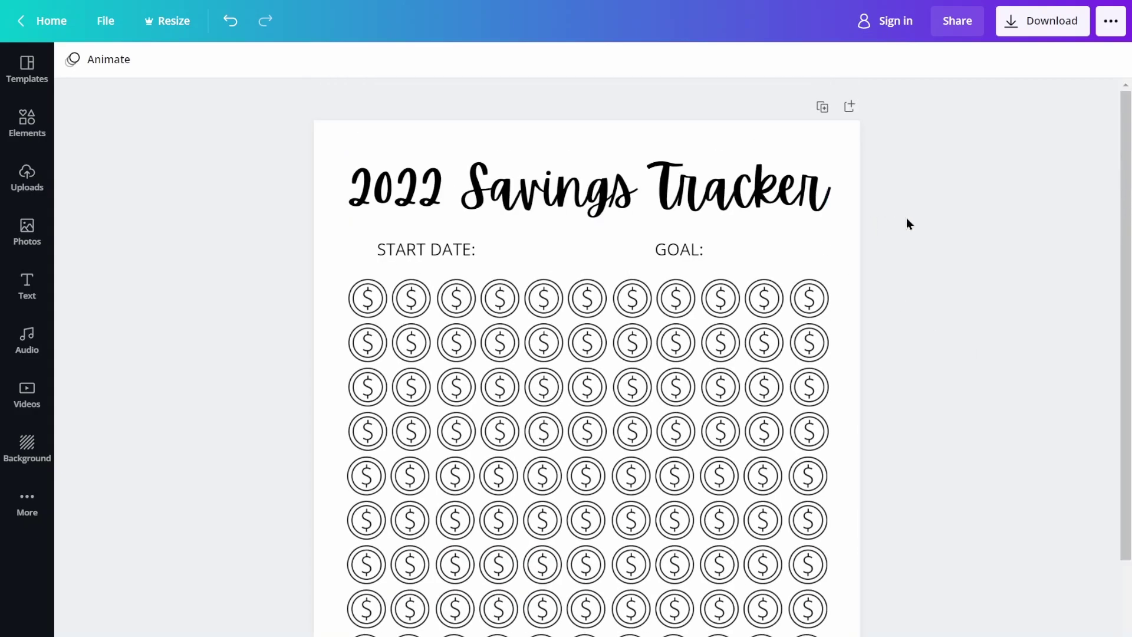
scroll(917, 427, "down", 4)
scroll(917, 427, "up", 4)
left_click(624, 201)
left_click(300, 60)
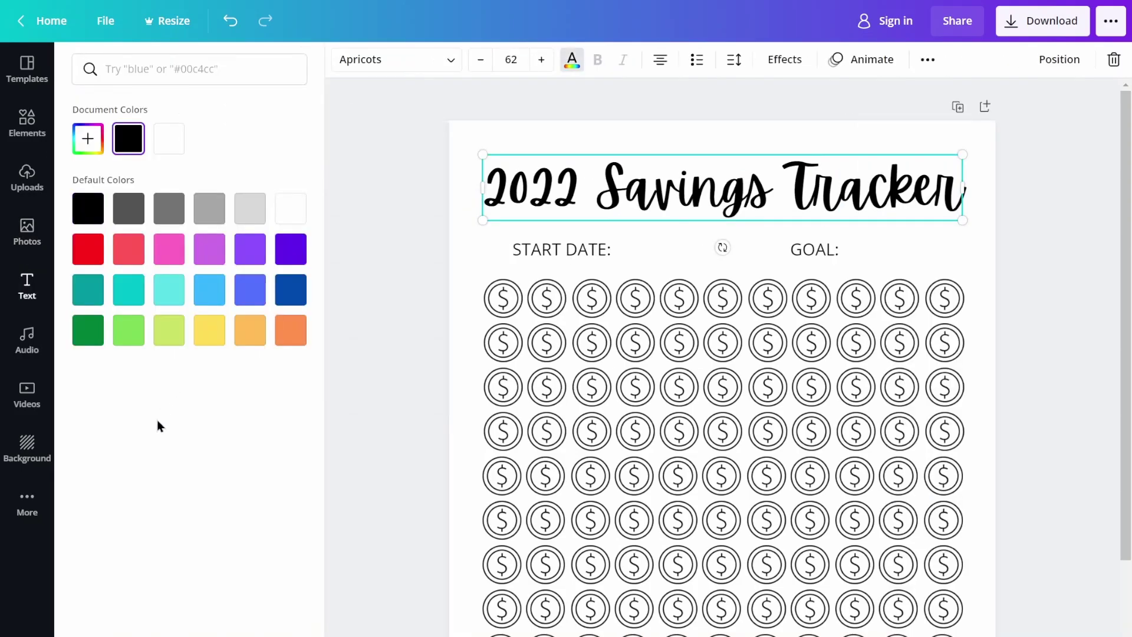
left_click(255, 293)
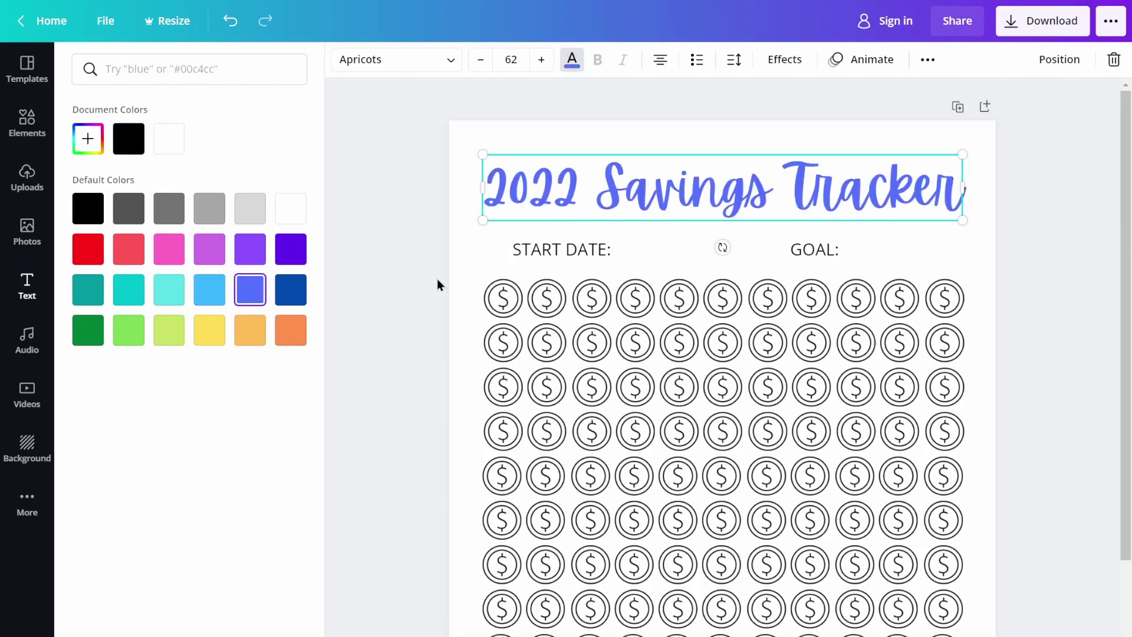
left_click(205, 337)
left_click(318, 328)
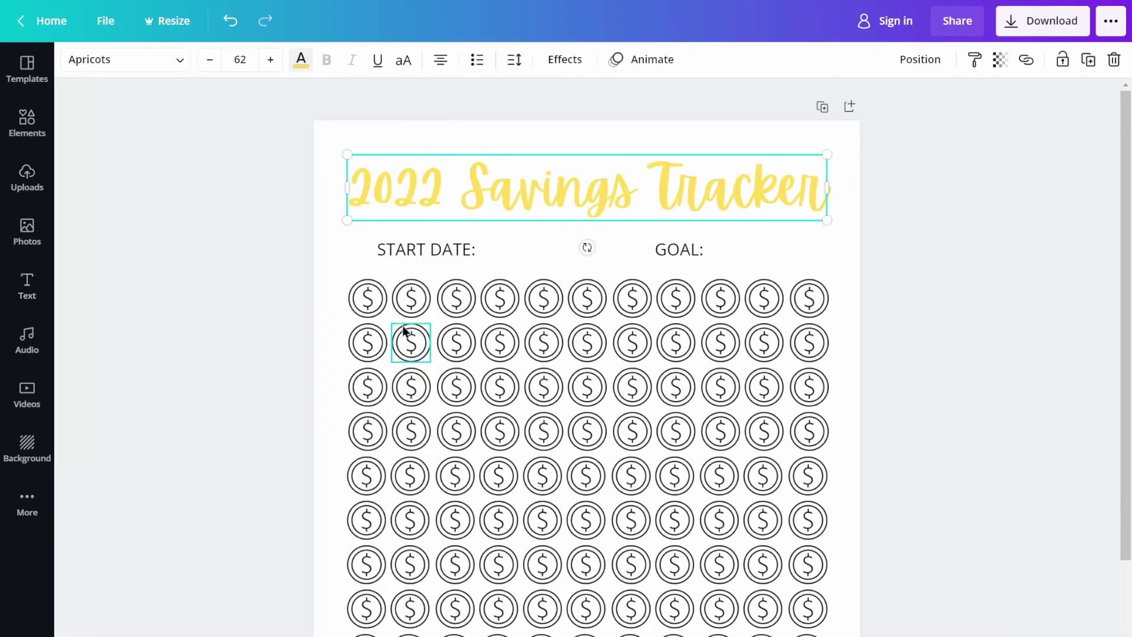
- Search the elements for "piggy bank", try the solid pink piggy bank graphic on the page, and delete it
left_click(459, 302)
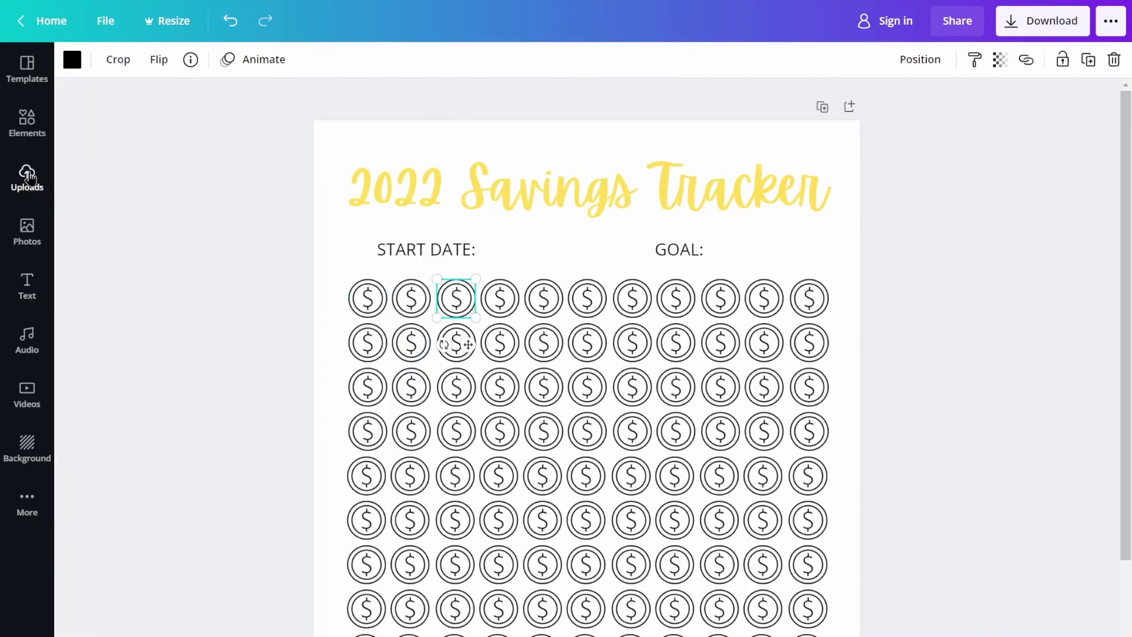
left_click(41, 117)
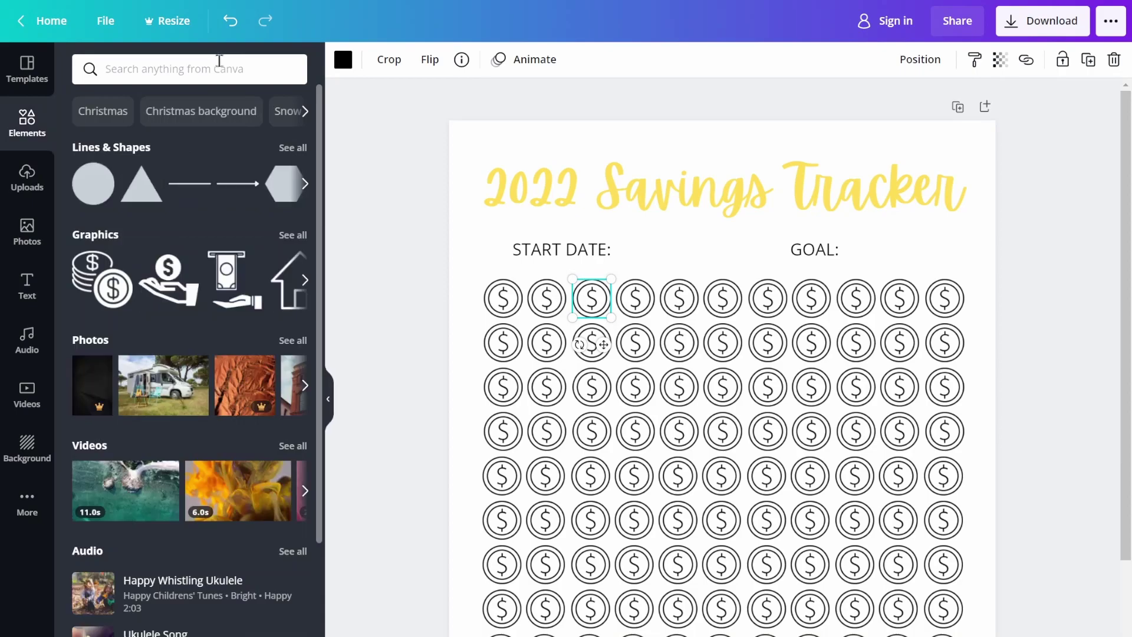
left_click(219, 63)
type("piggy bank")
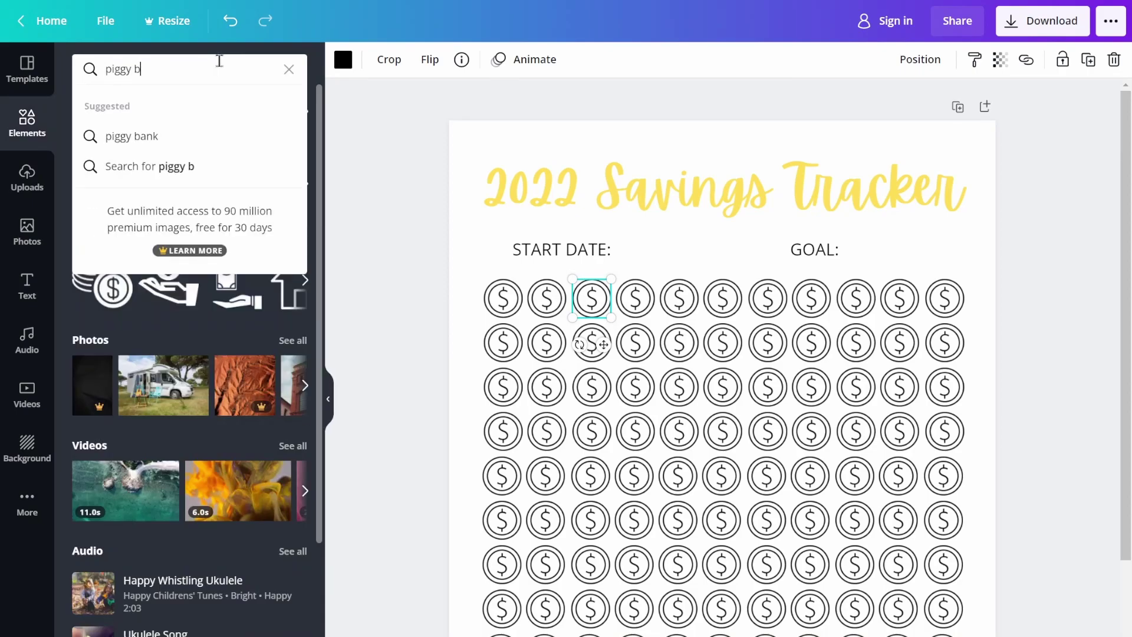
key("Return")
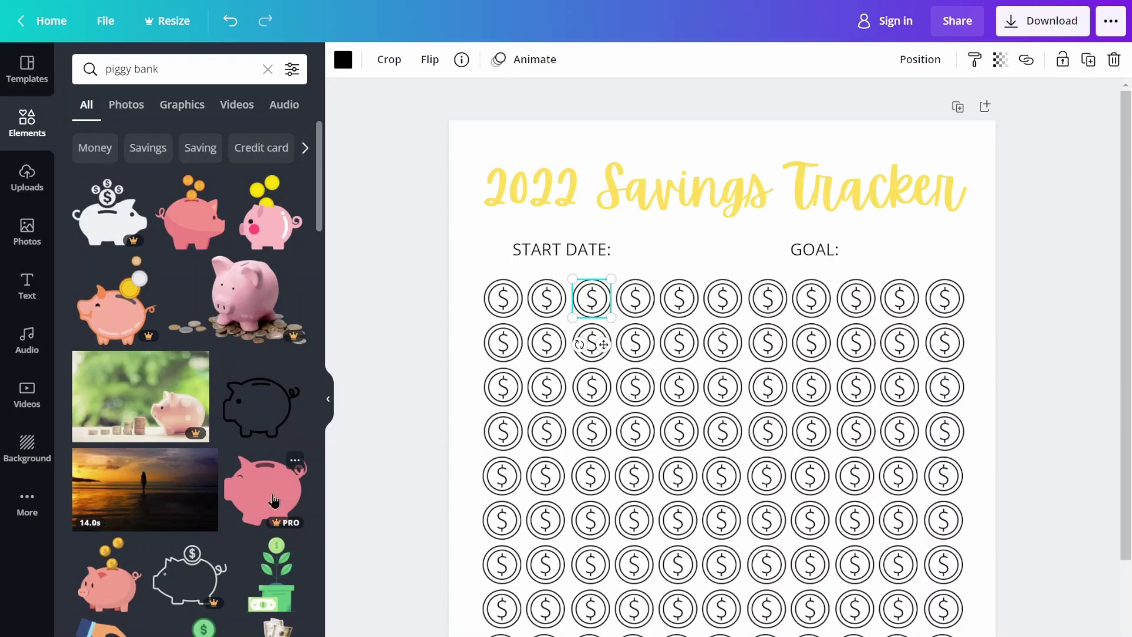
left_click(289, 531)
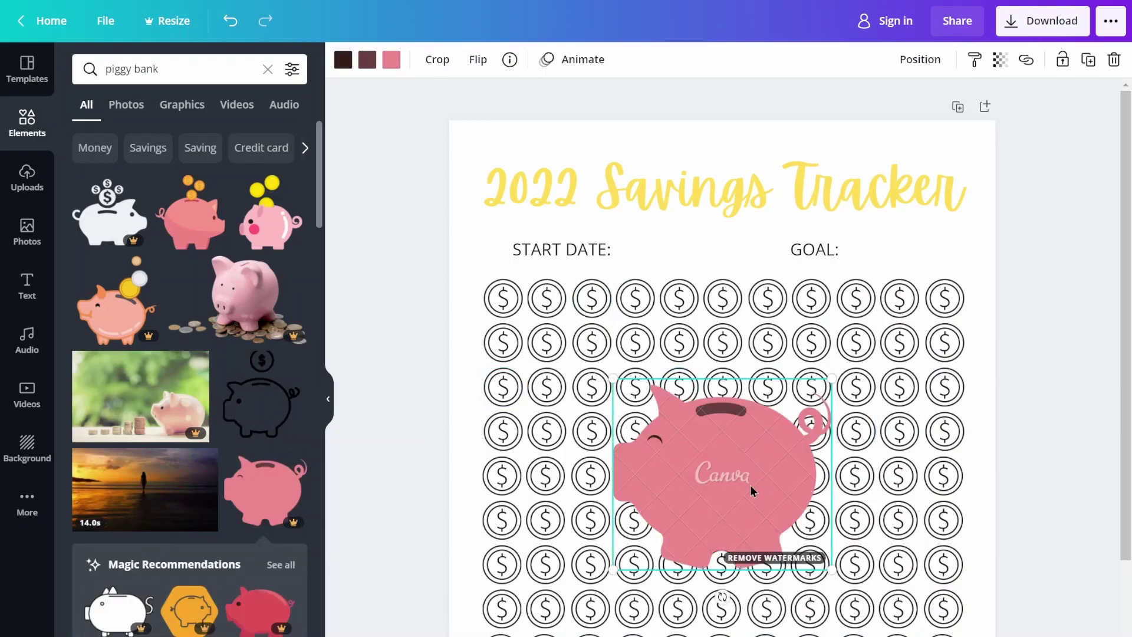
key("Delete")
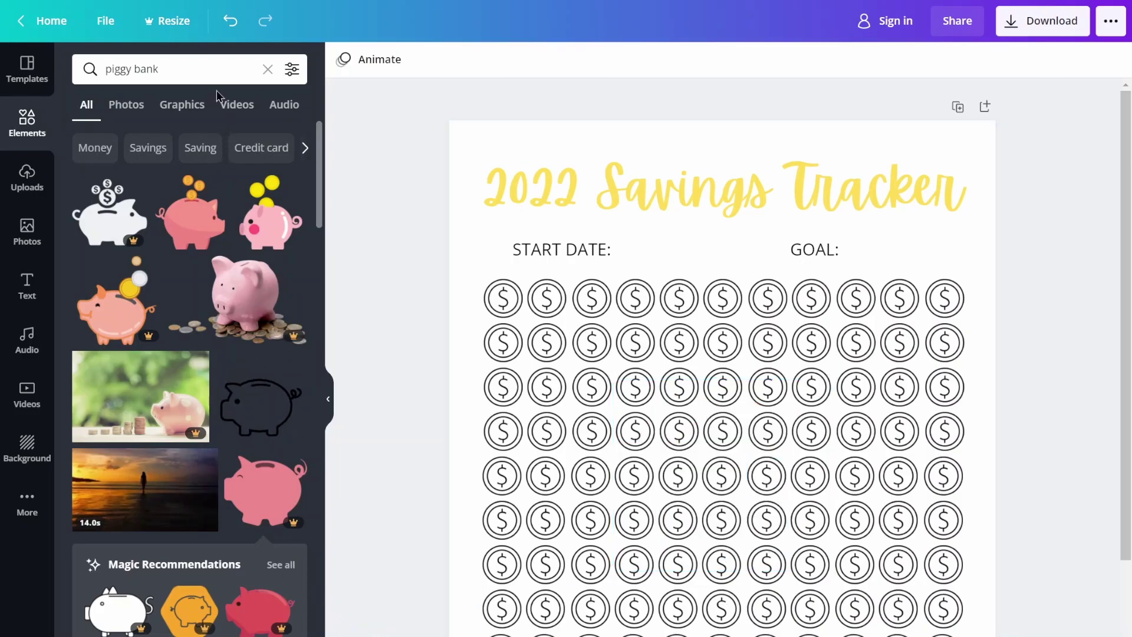
left_click(328, 398)
- Set the download file type to PDF Print, try to download the tracker, and dismiss the login dialog
scroll(976, 336, "down", 5)
scroll(976, 336, "up", 5)
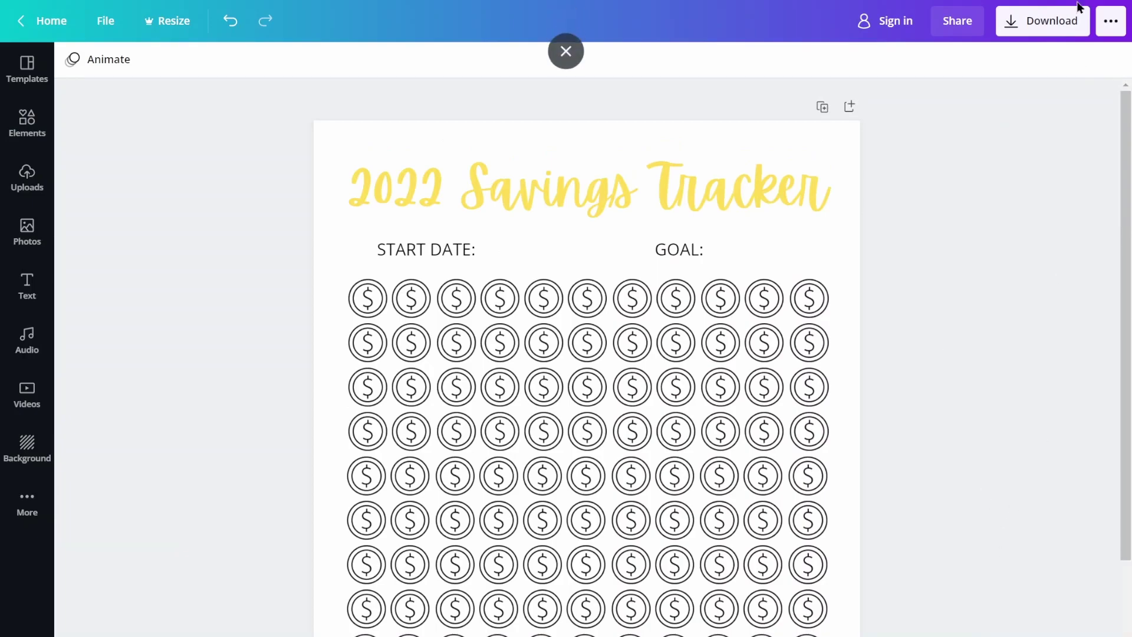
left_click(1035, 25)
left_click(979, 125)
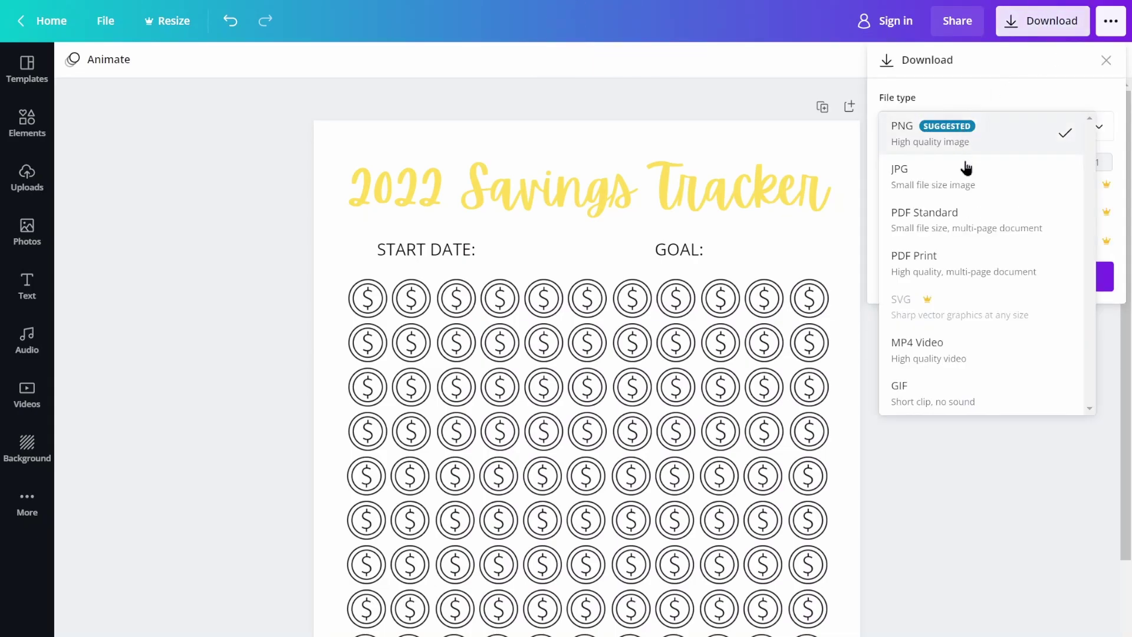
left_click(970, 255)
left_click(1008, 140)
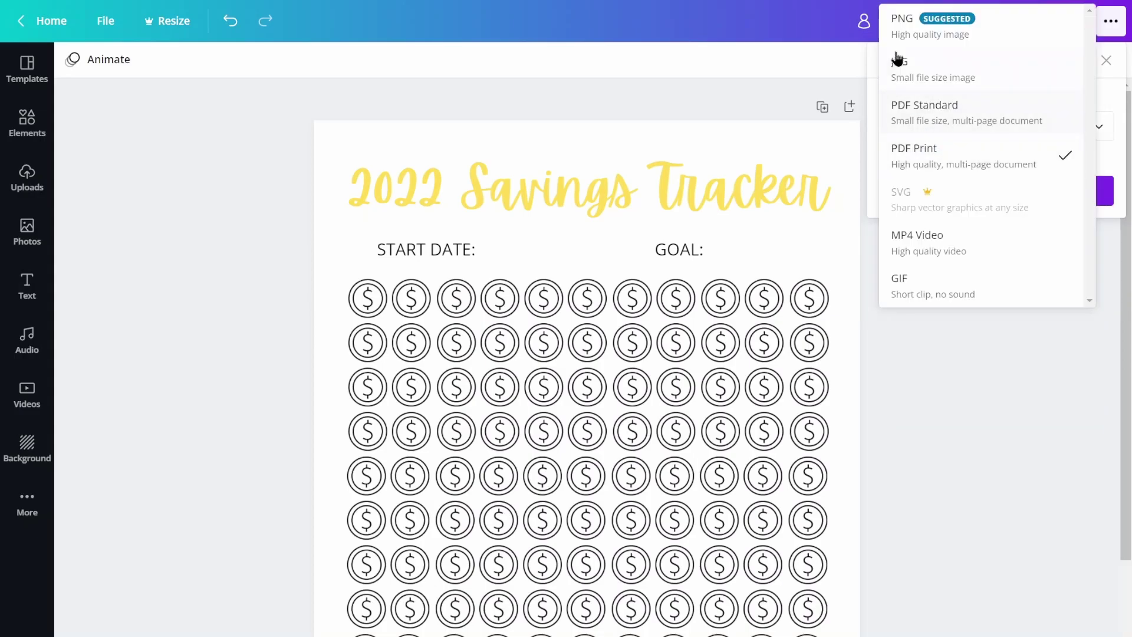
left_click(1002, 159)
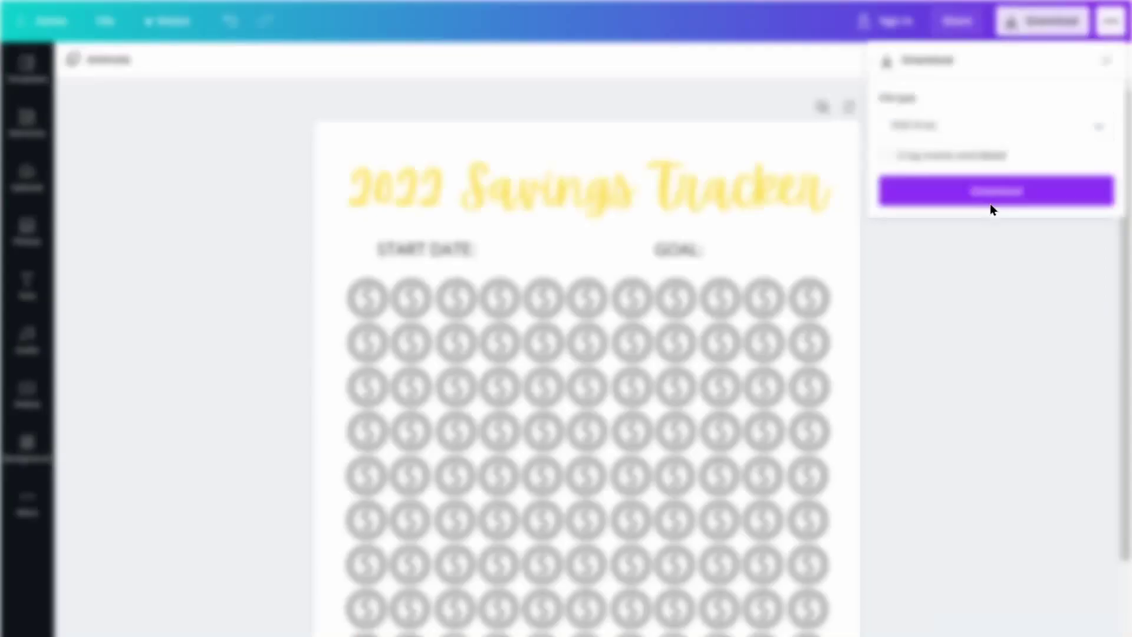
left_click(991, 200)
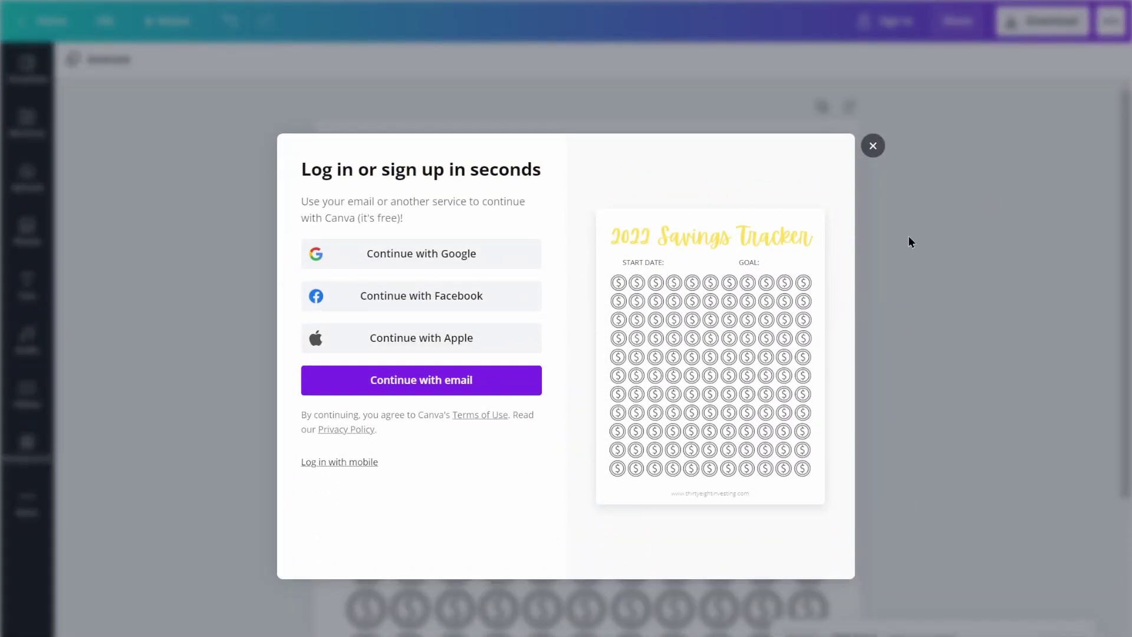
left_click(999, 186)
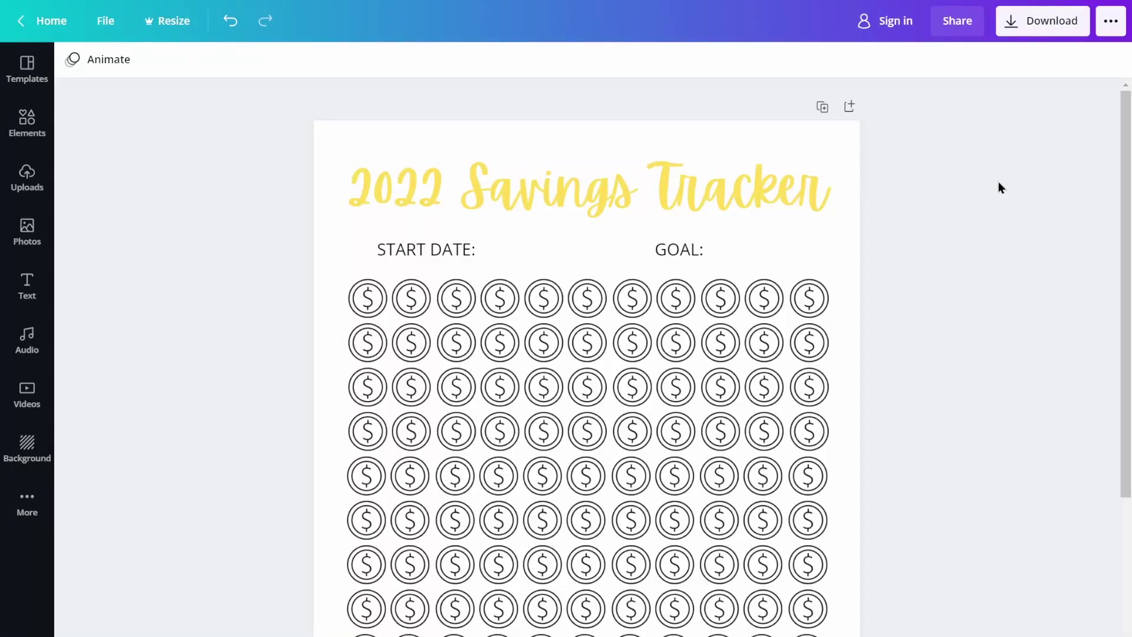